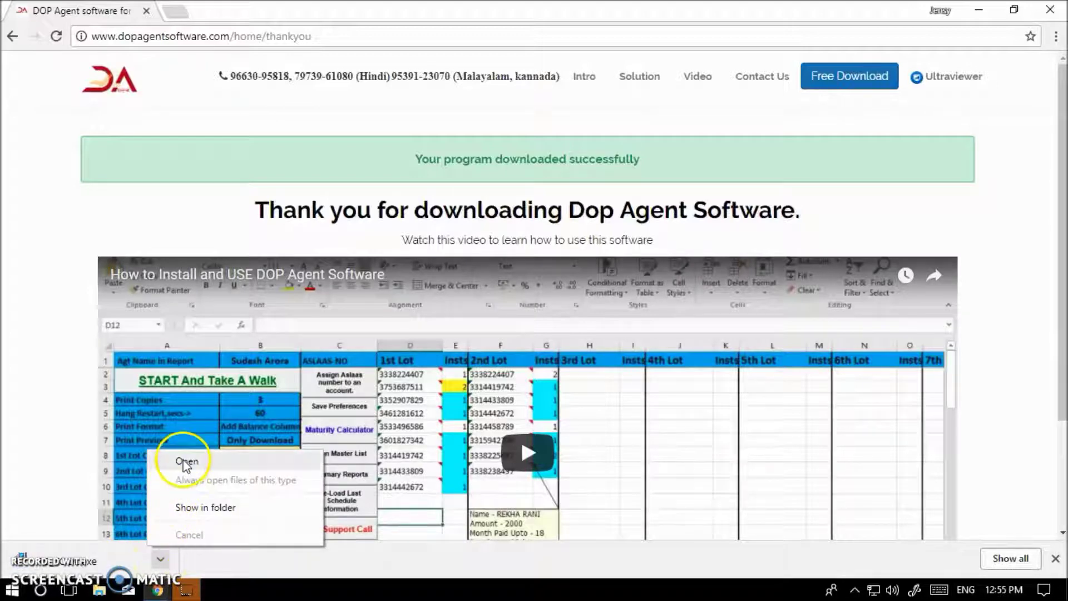
Install DOP Agent Software from the downloaded setup, bypassing SmartScreen and keeping the default folder and desktop shortcut
click(181, 461)
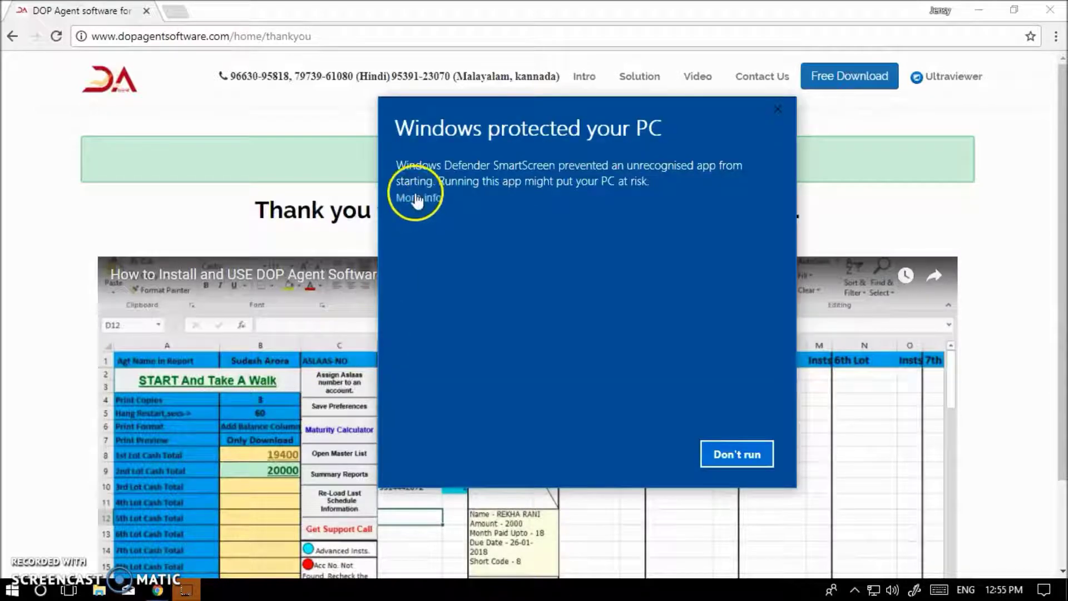
click(417, 198)
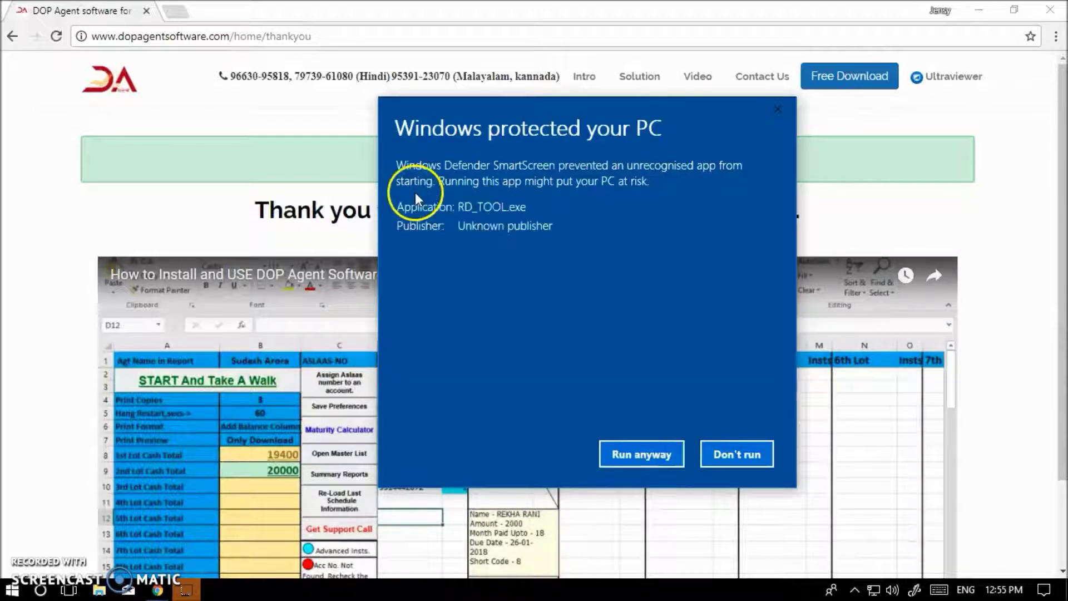
click(641, 455)
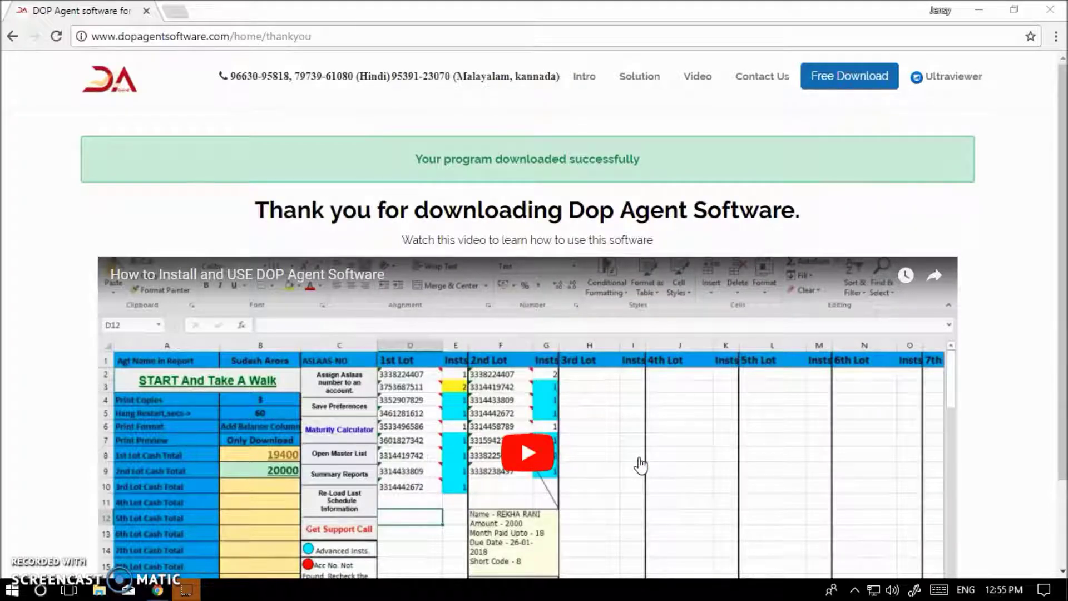
click(633, 426)
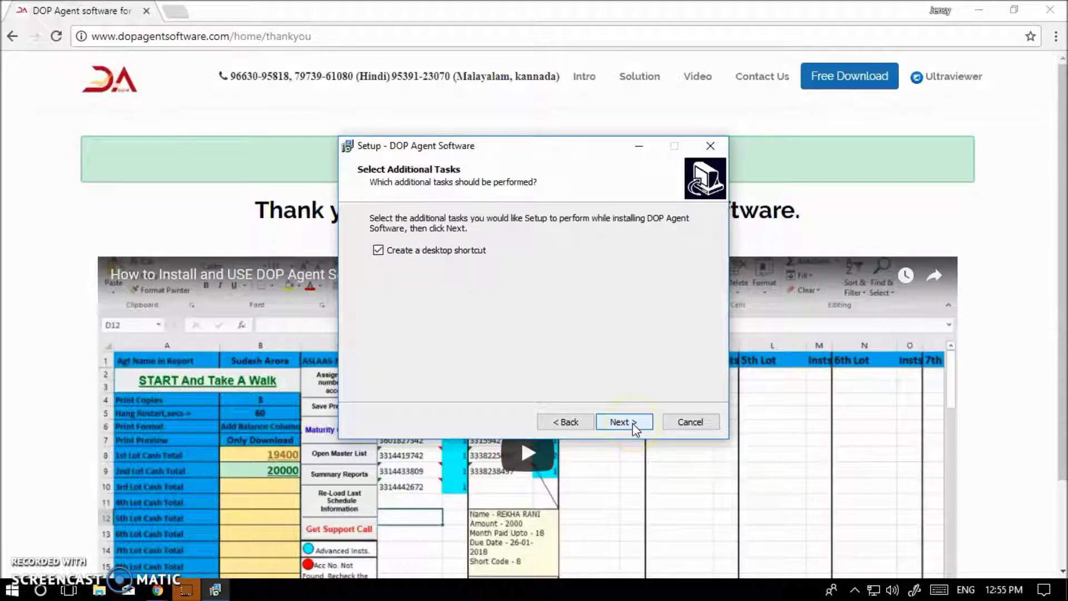
click(634, 424)
click(624, 422)
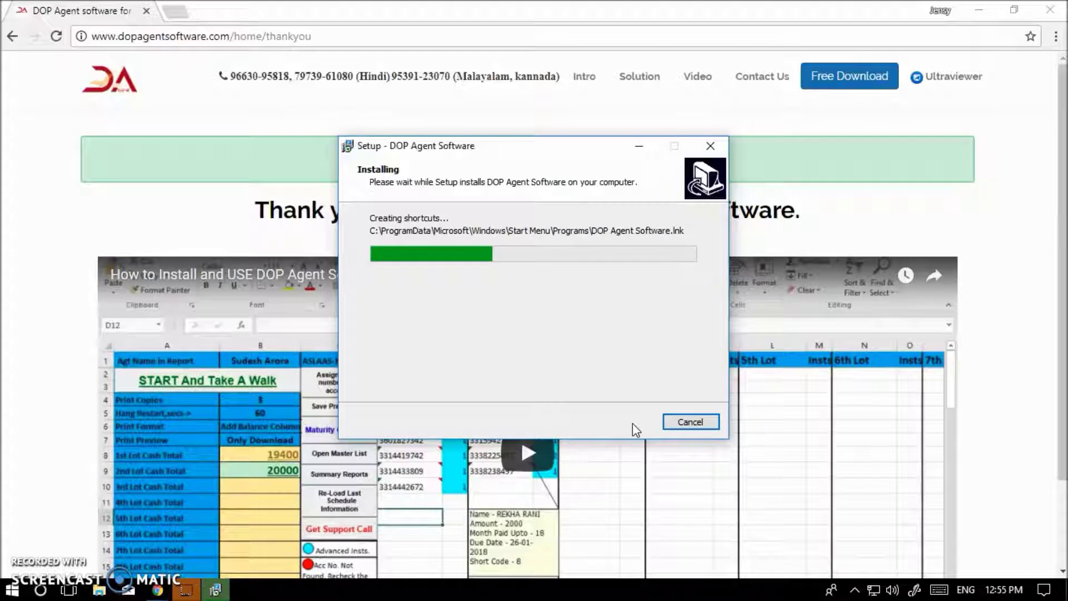
click(633, 424)
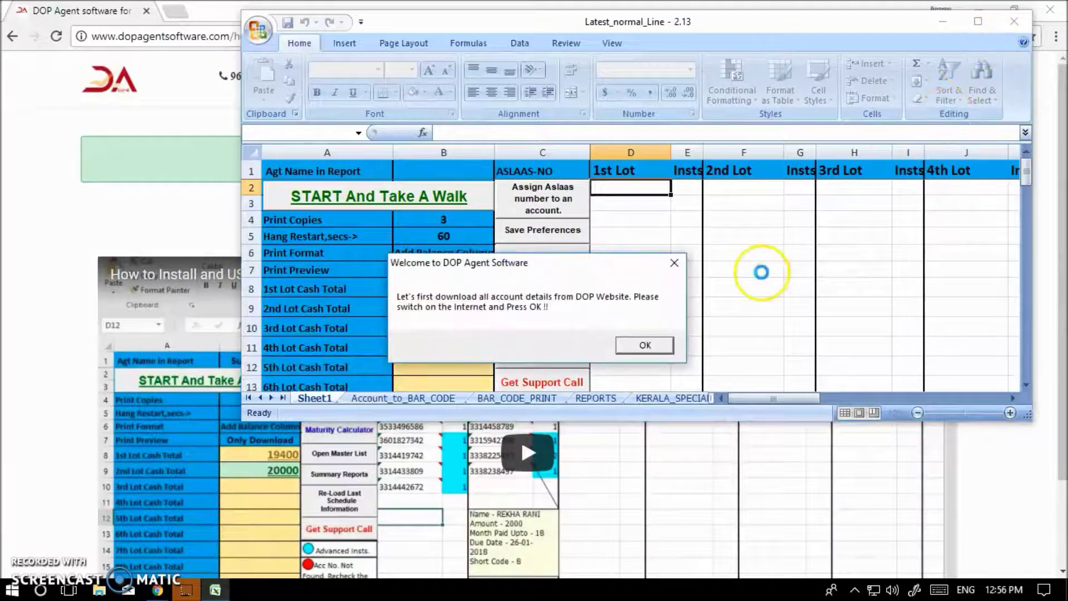
Dismiss the welcome prompt, then enter the agent's DOP ID and the portal password to log in
click(644, 347)
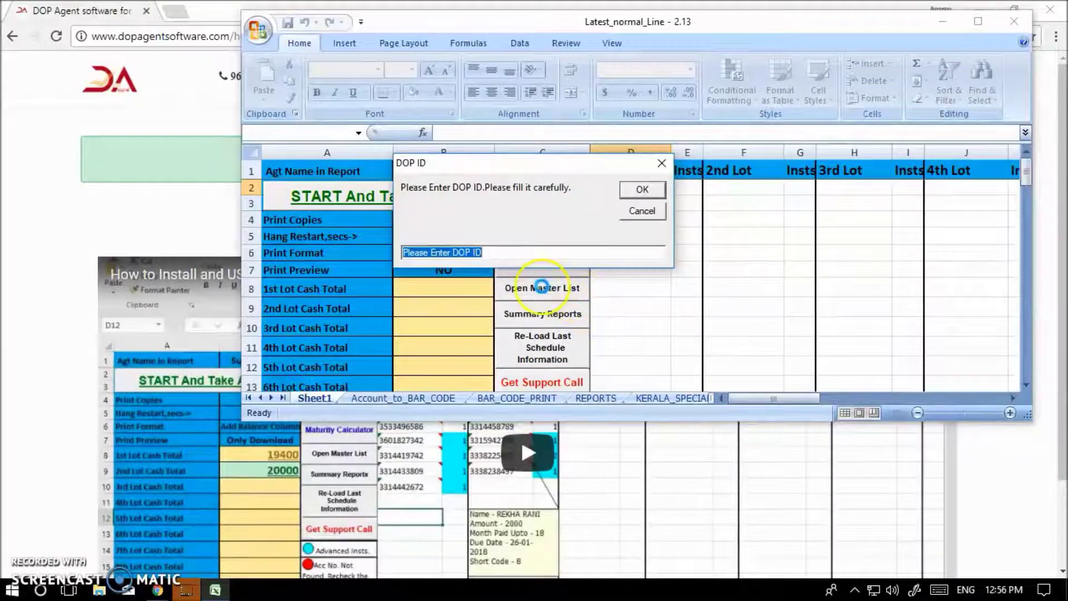
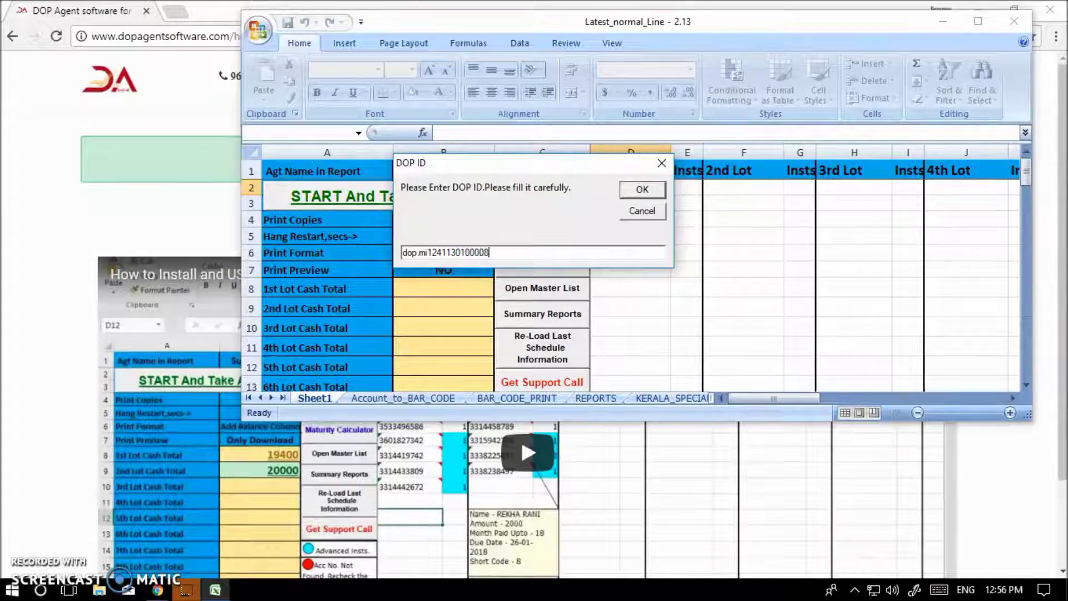
click(637, 189)
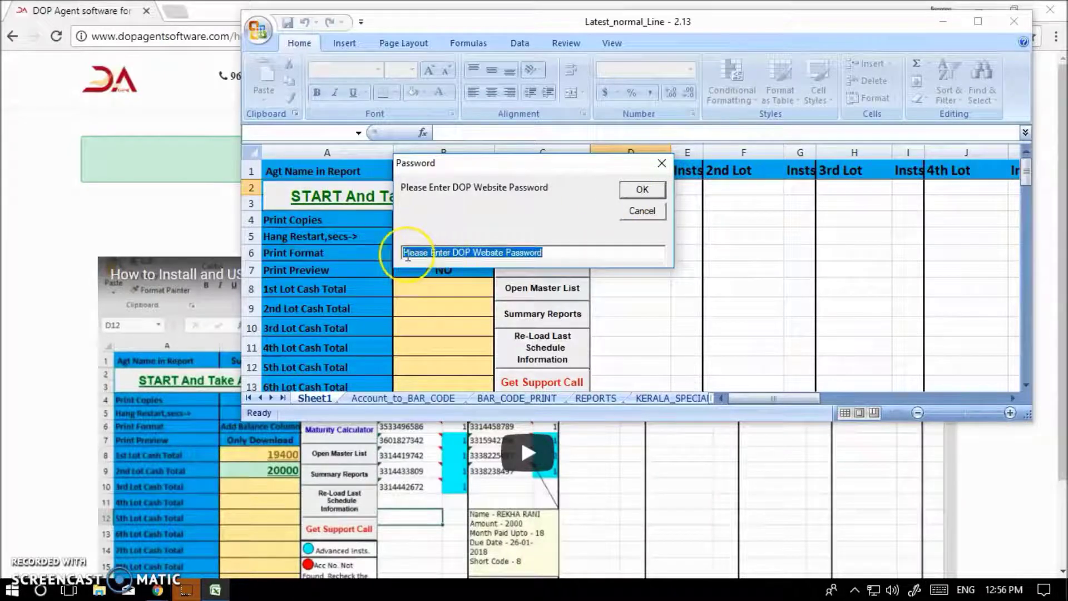
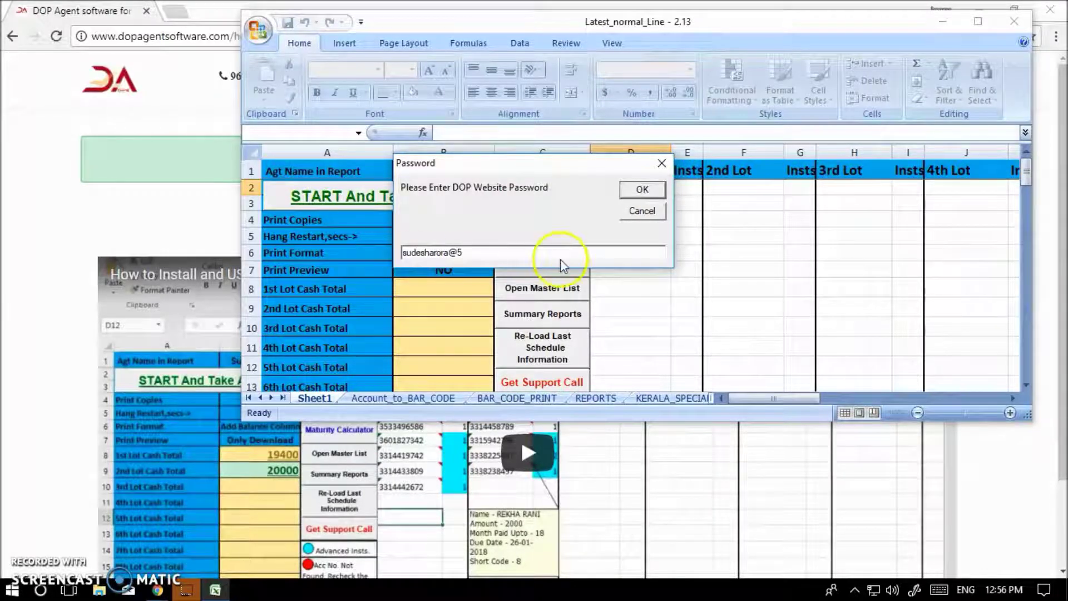
click(640, 189)
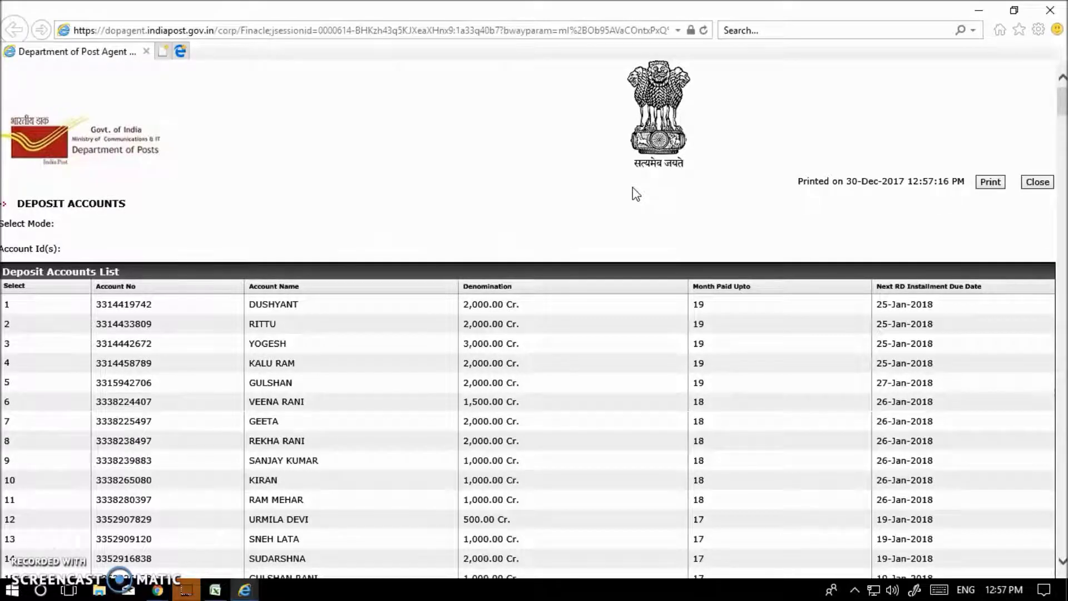
Select the entire Deposit Accounts List page with Ctrl+A so the workbook captures it
key(ctrl+a)
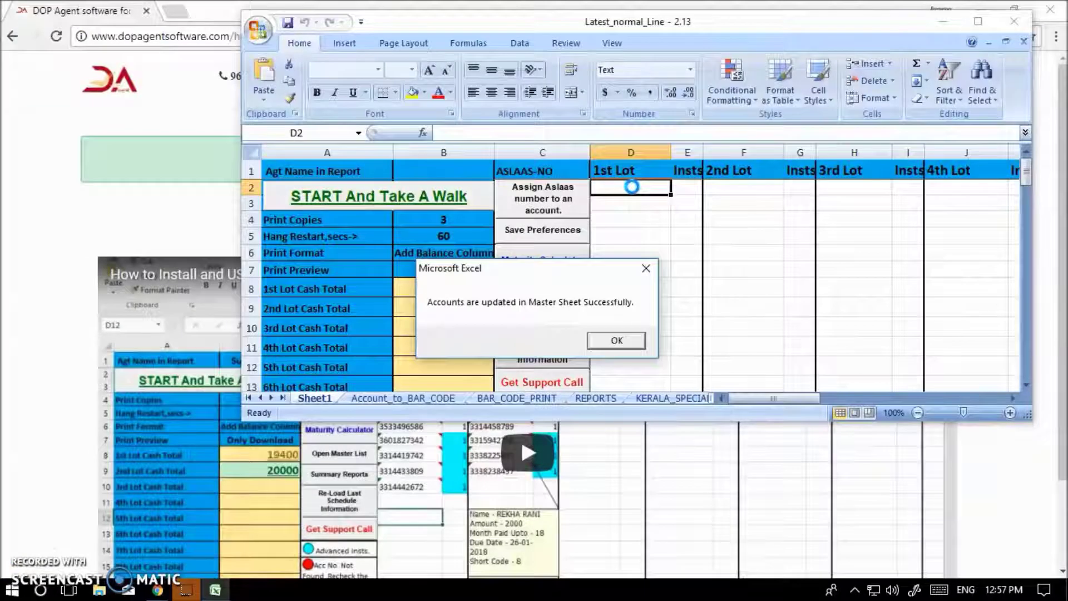
Acknowledge the accounts-updated and short code assignment messages
click(631, 192)
click(617, 342)
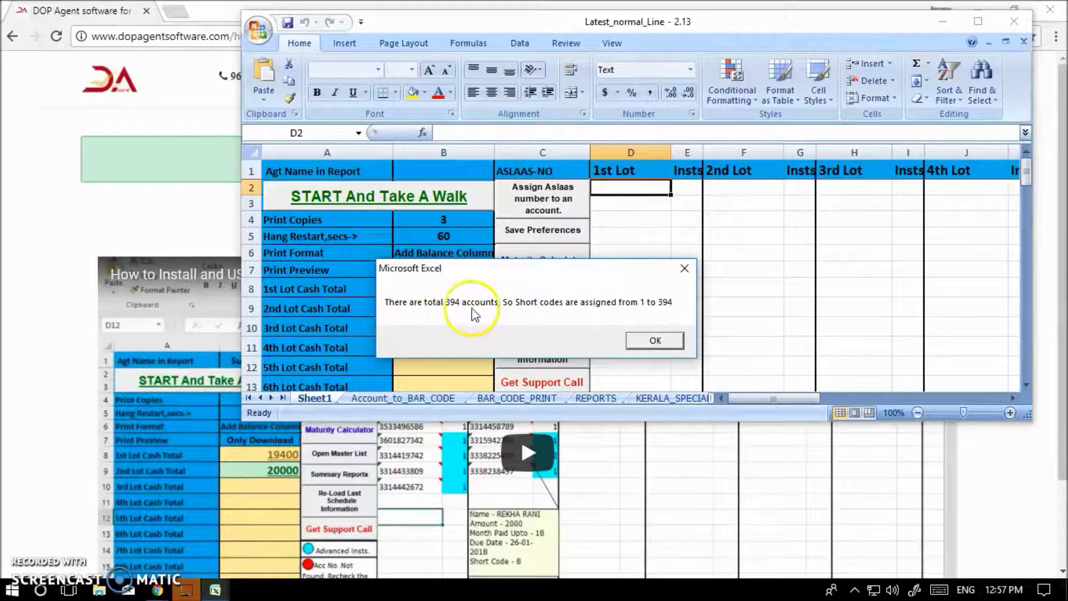
click(656, 341)
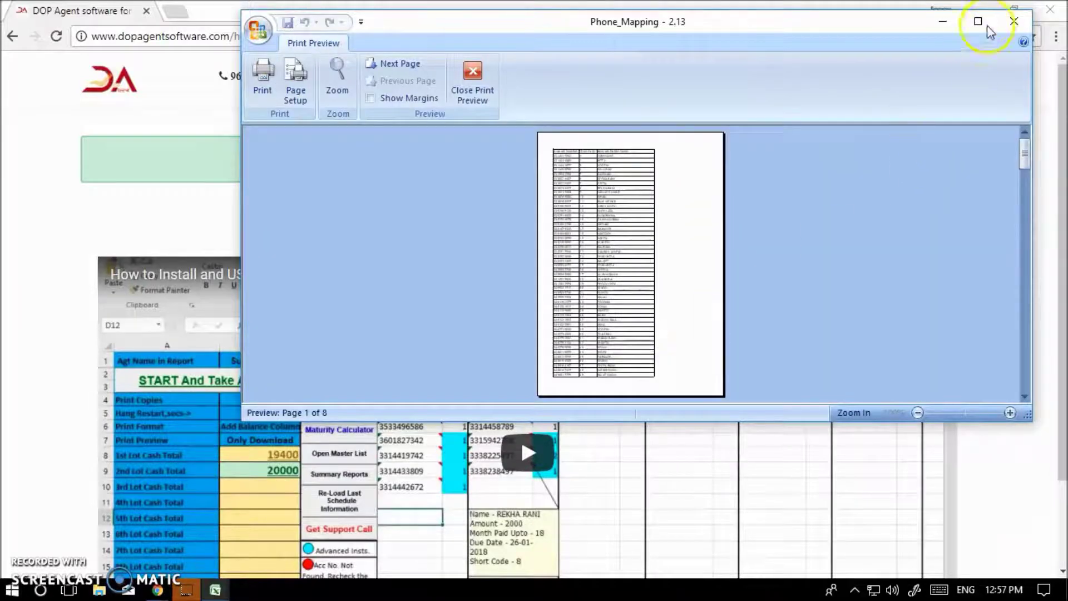
Maximize and zoom the Phone_Mapping print preview to read the account table, then close it
click(980, 23)
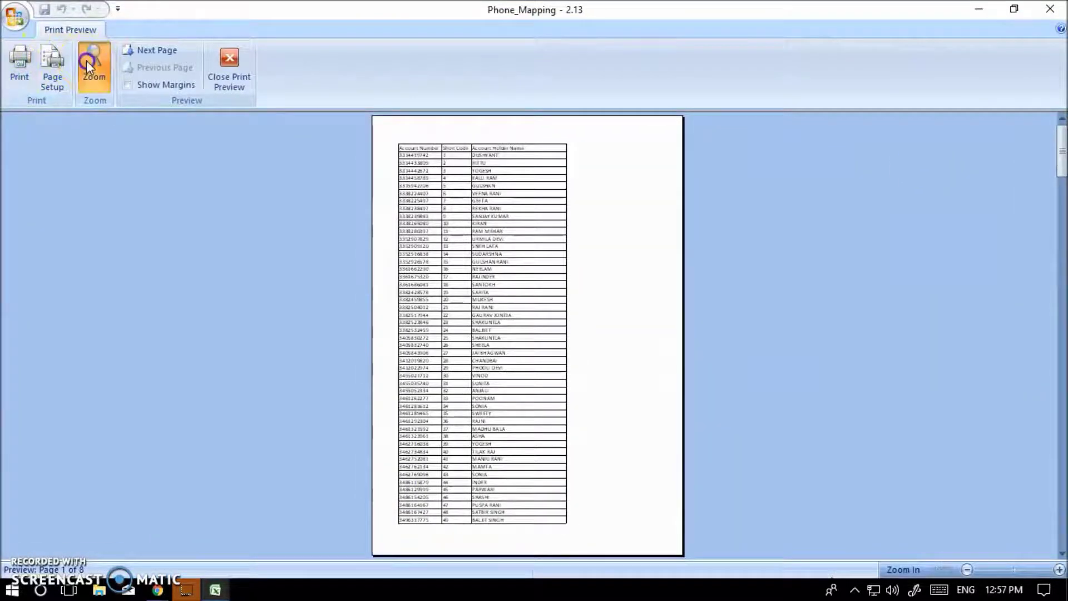
click(89, 64)
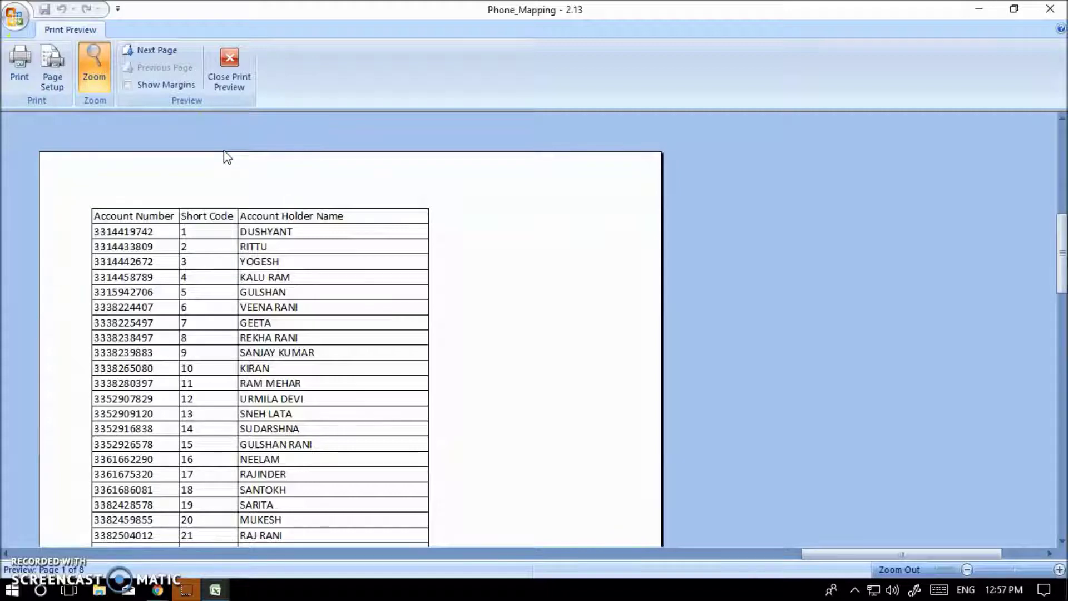
click(228, 63)
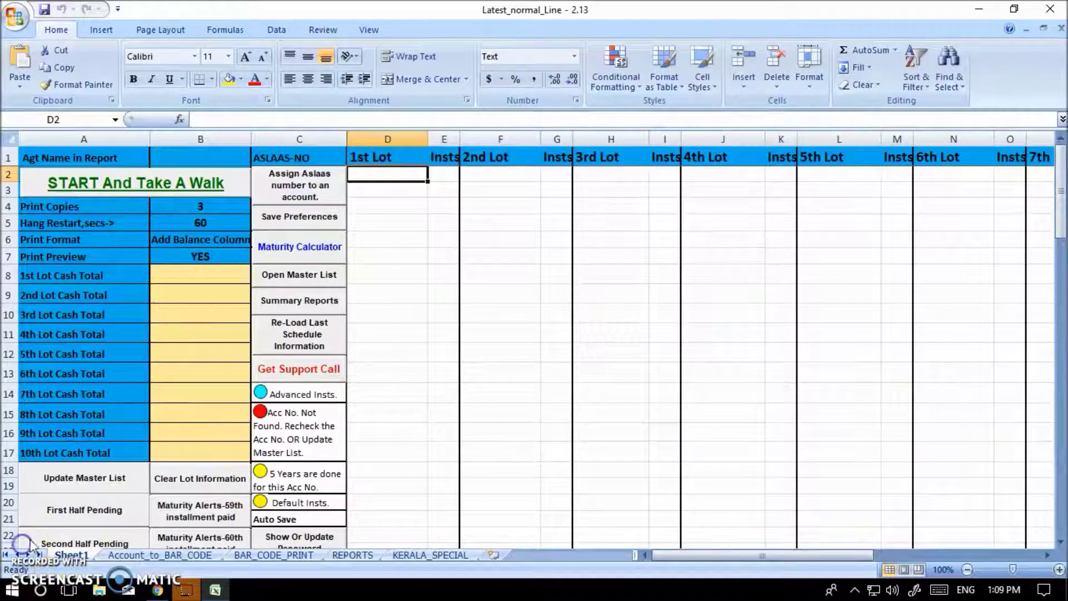
Enter a customer's RD account number in cell D2 as the first 1st Lot account
click(371, 173)
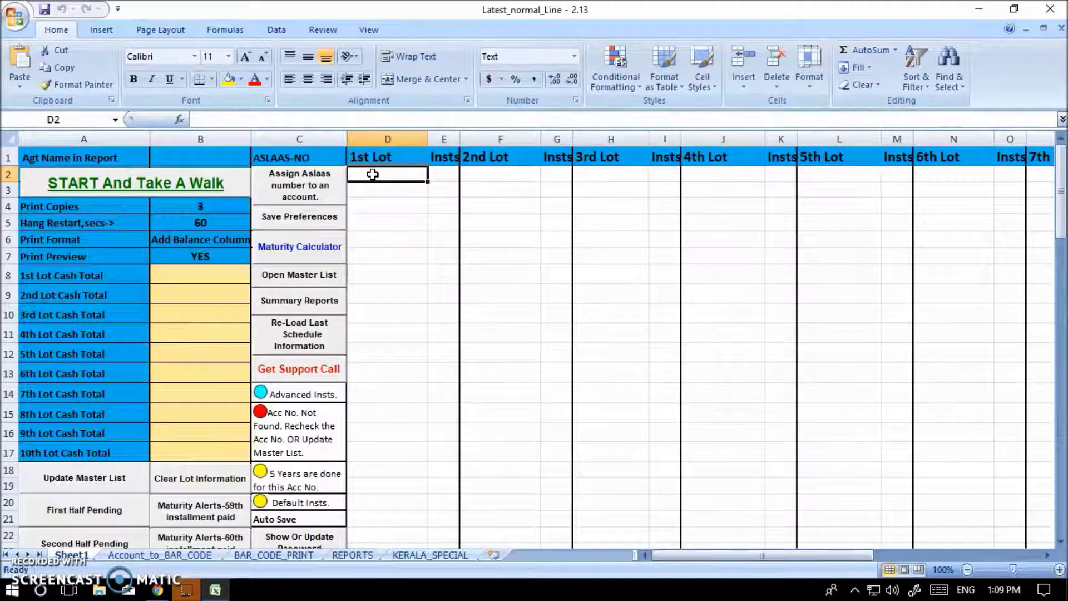
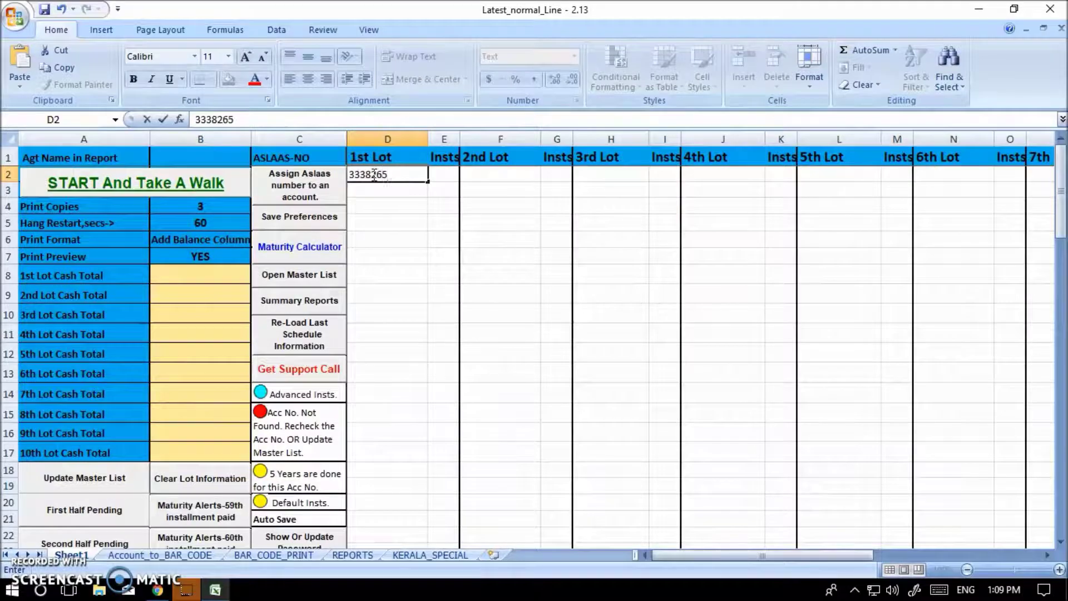
key(Return)
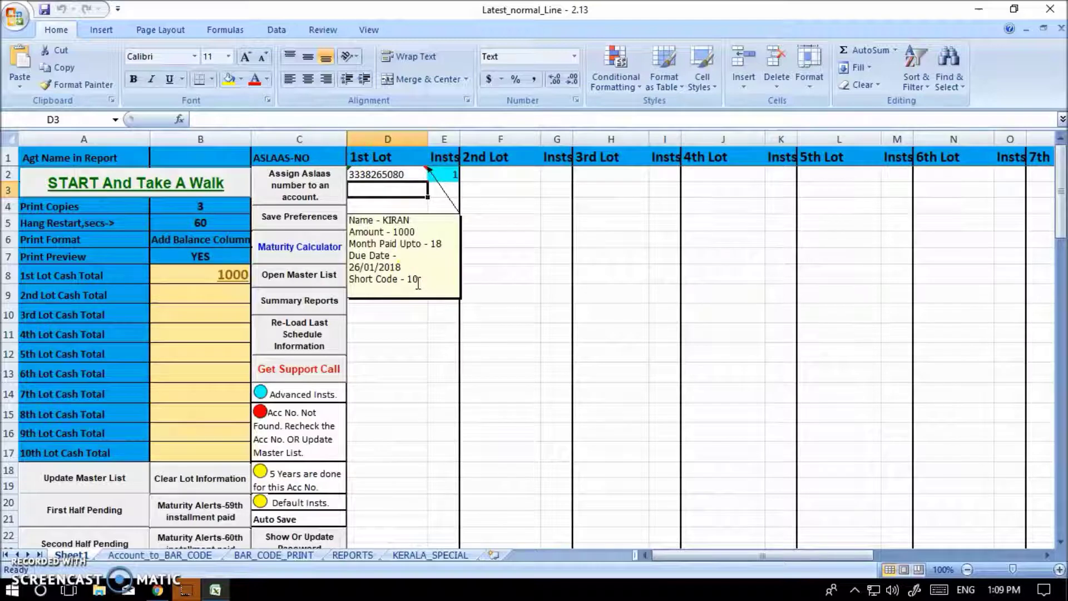
Enter short code 10 in F2, then clear it and move to cell D3
click(493, 178)
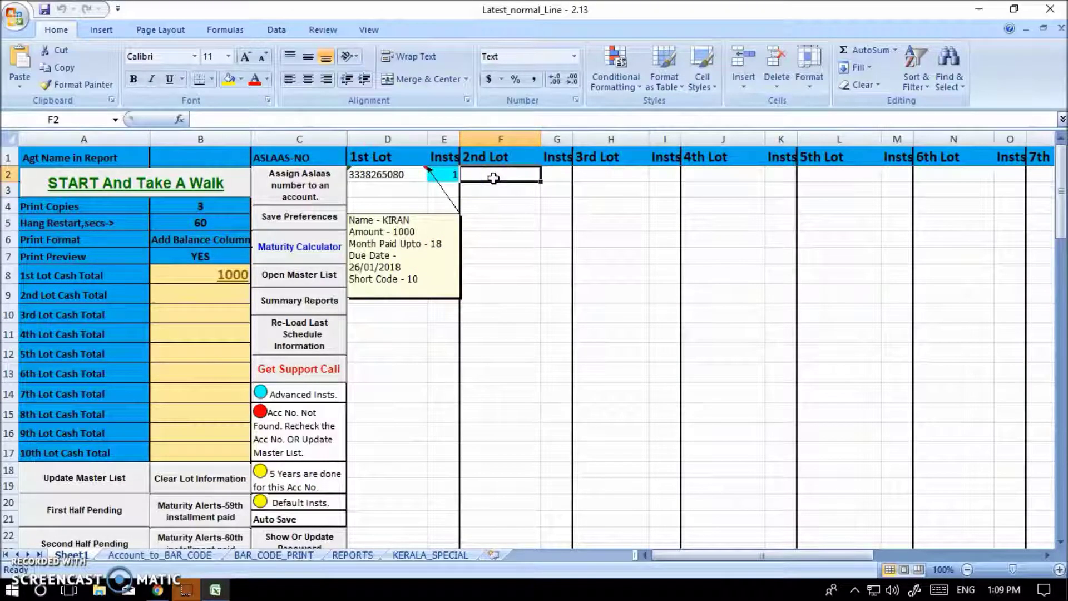
text(10)
key(Return)
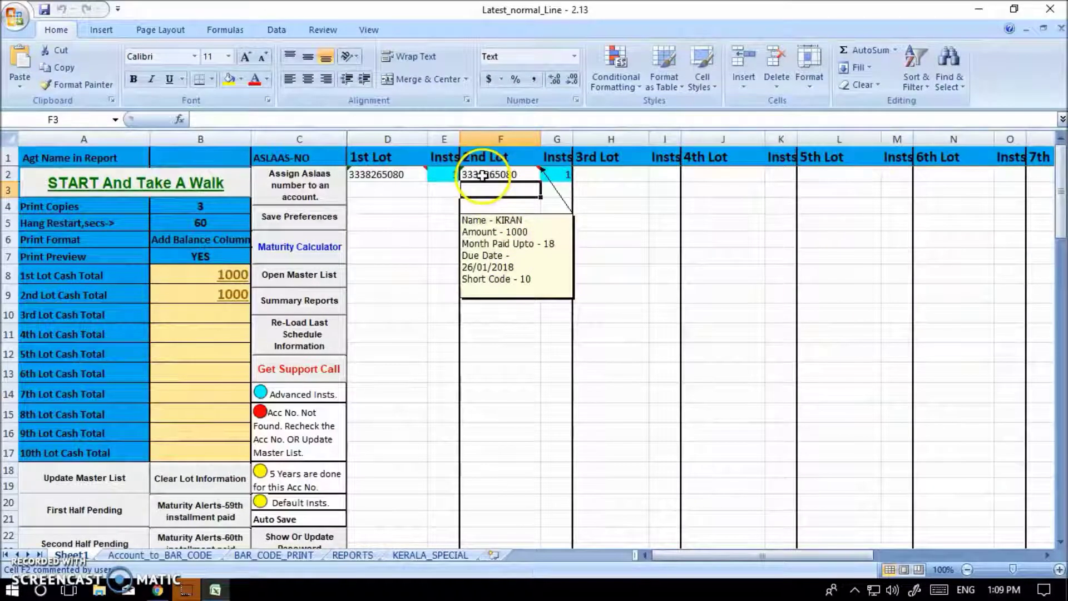
click(482, 174)
key(Delete)
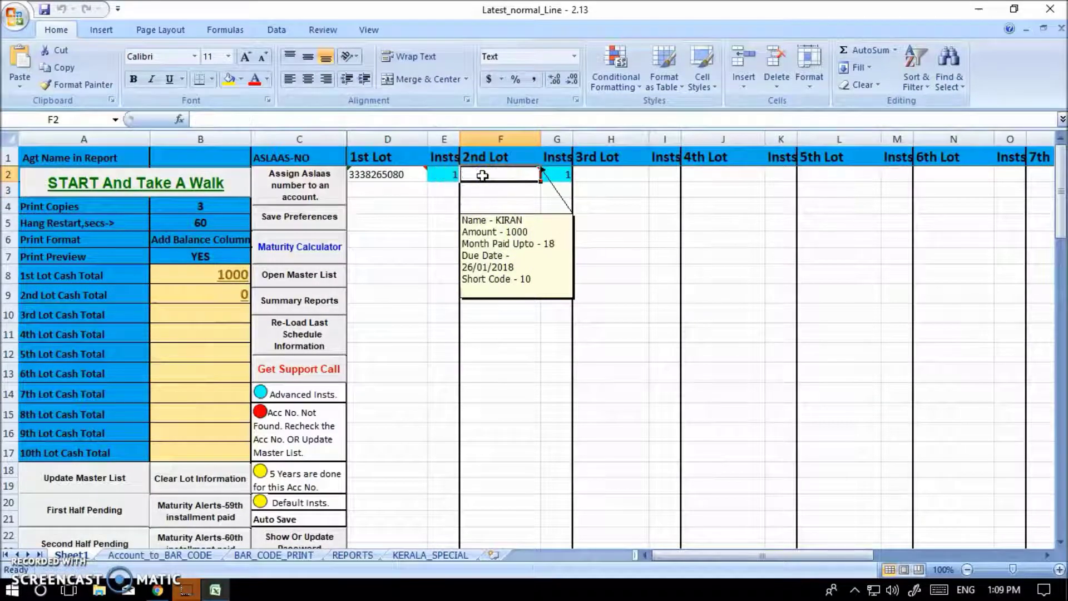
click(367, 190)
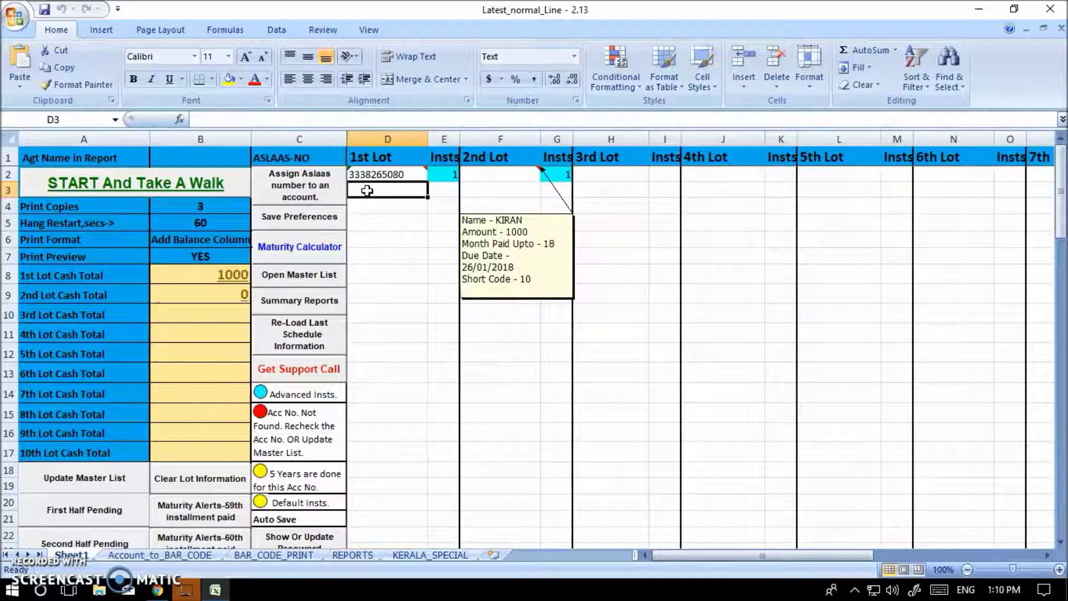
Add short codes 1, 5 and 199 to the 1st Lot in D3–D5
text(1)
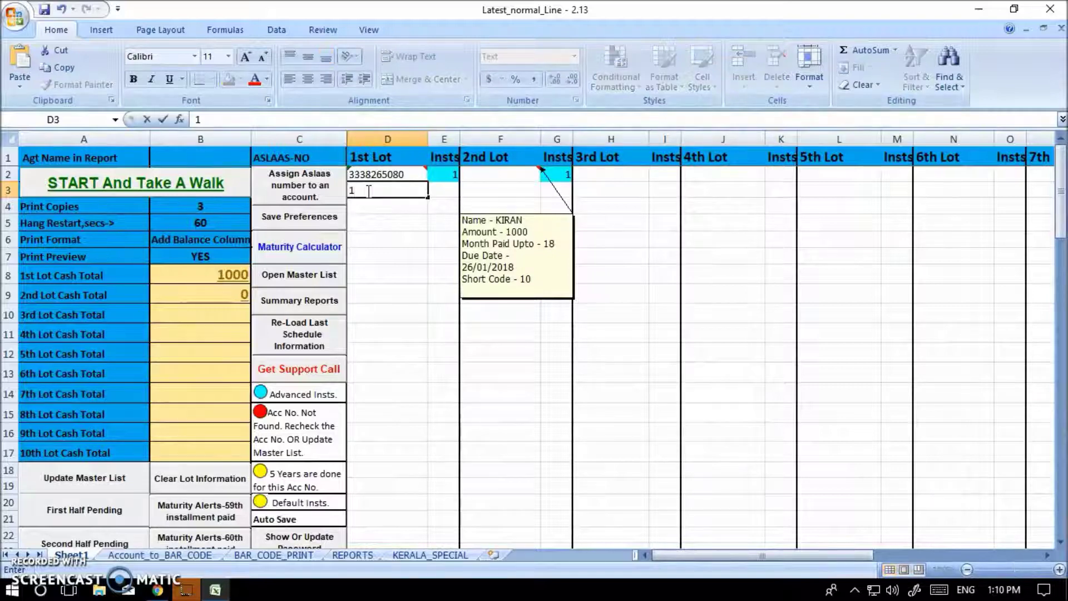
key(Return)
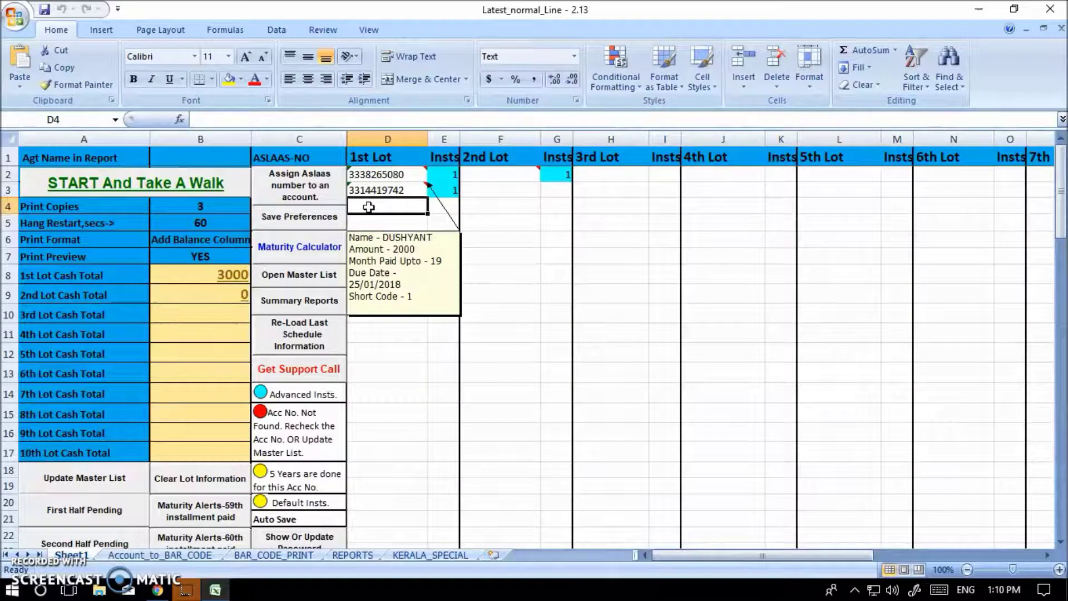
text(5)
key(Return)
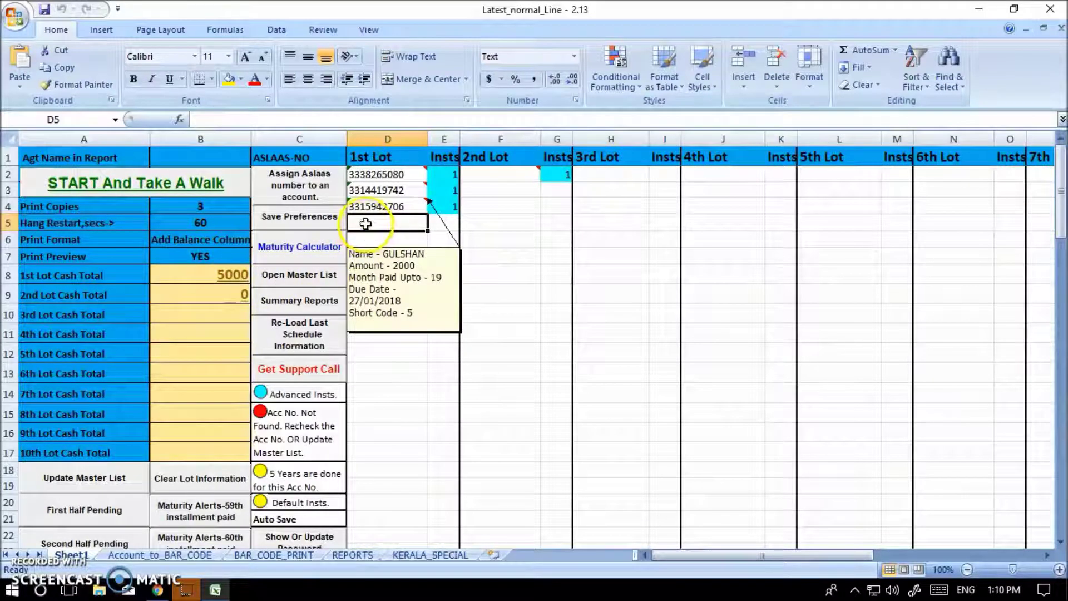
text(199)
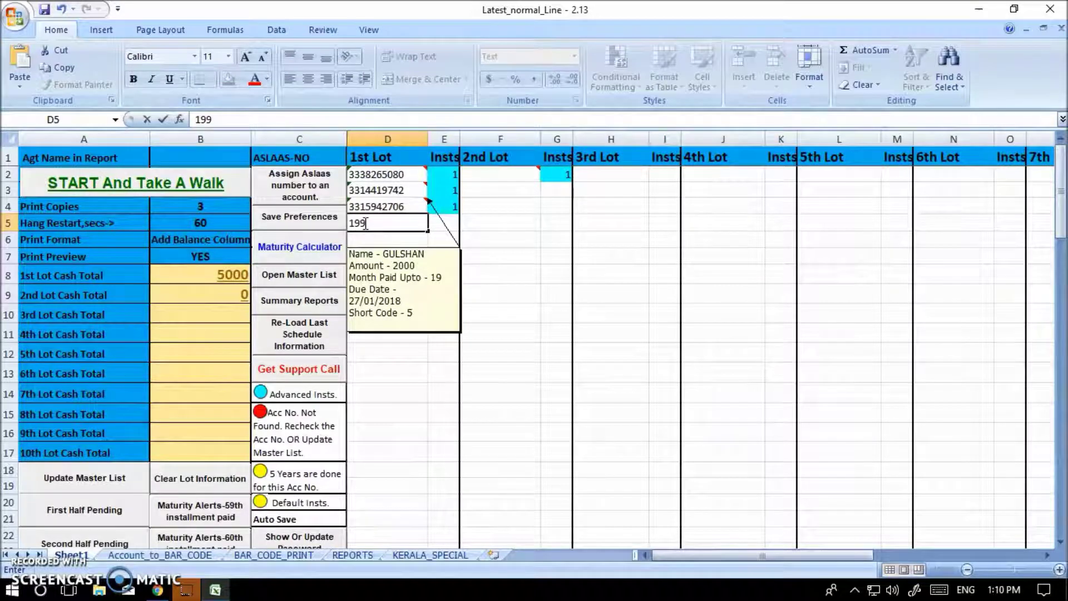
key(Return)
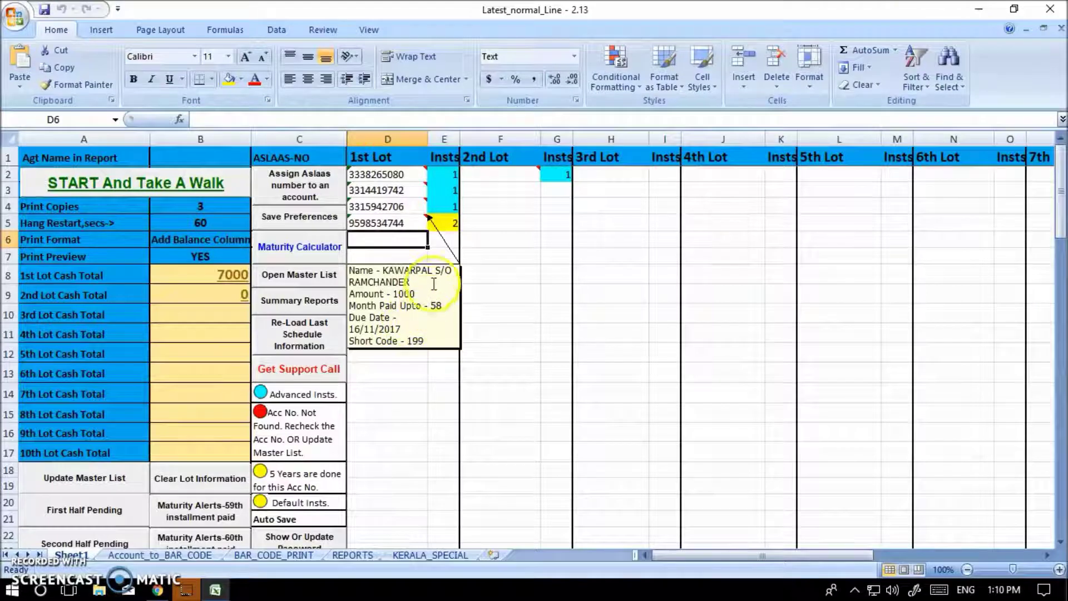
Change the installment count in E5 from 2 to 1
click(445, 223)
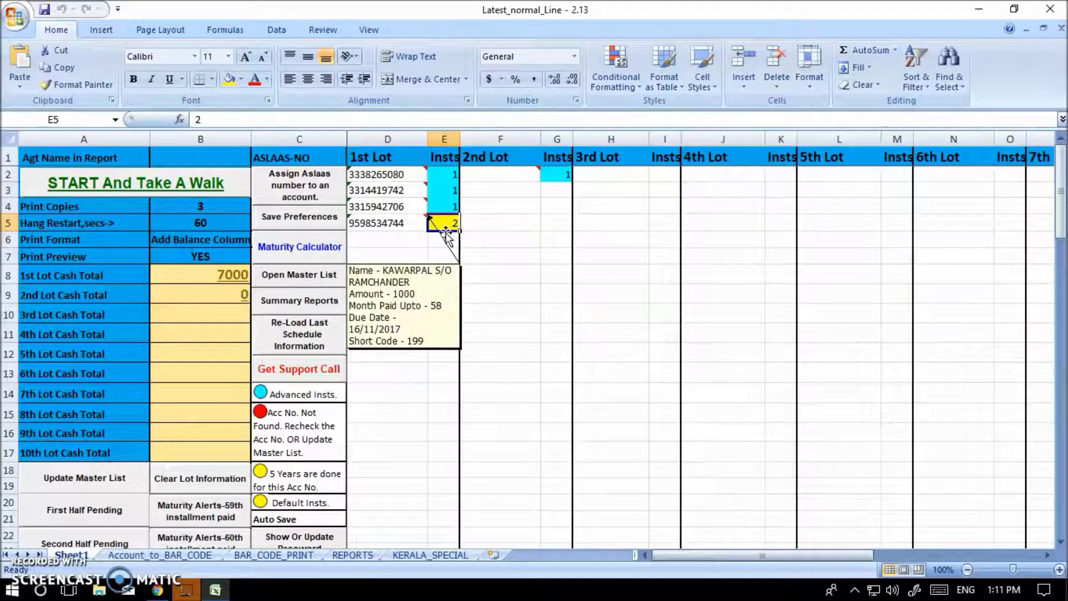
click(438, 234)
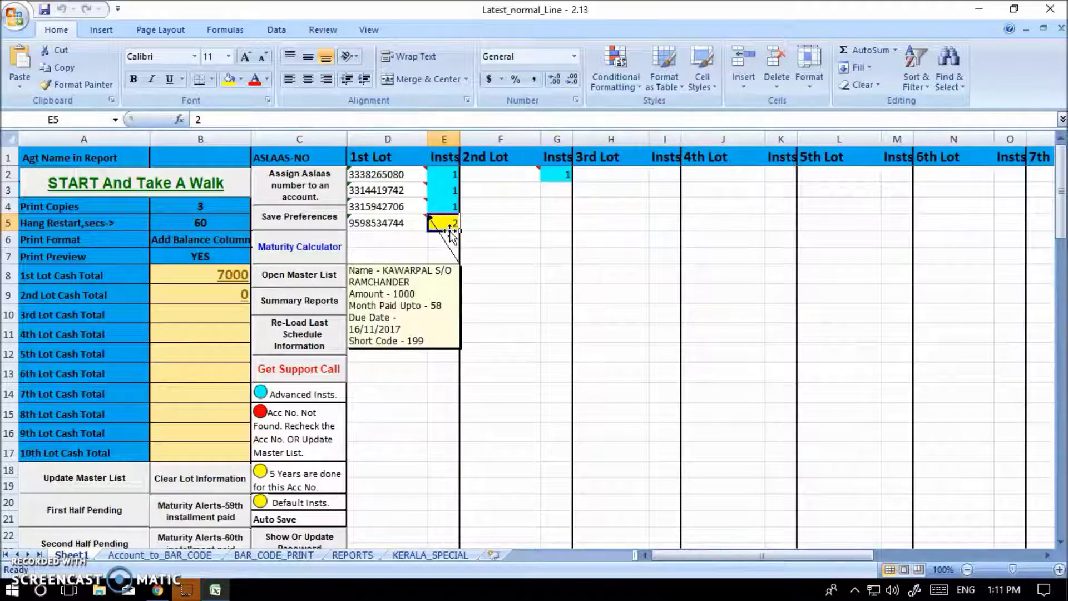
click(449, 223)
text(1)
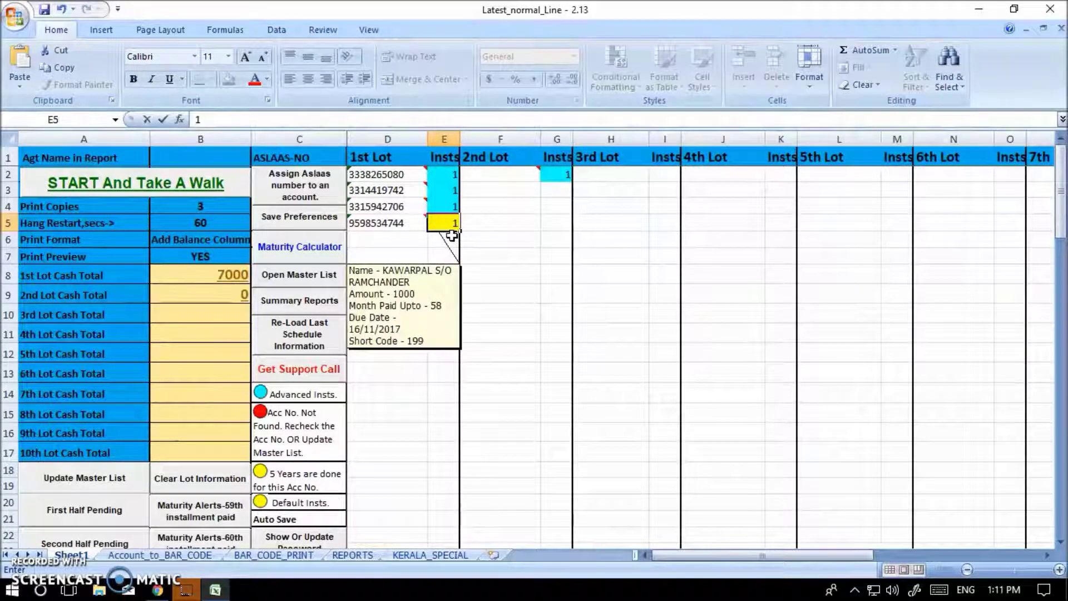
click(375, 243)
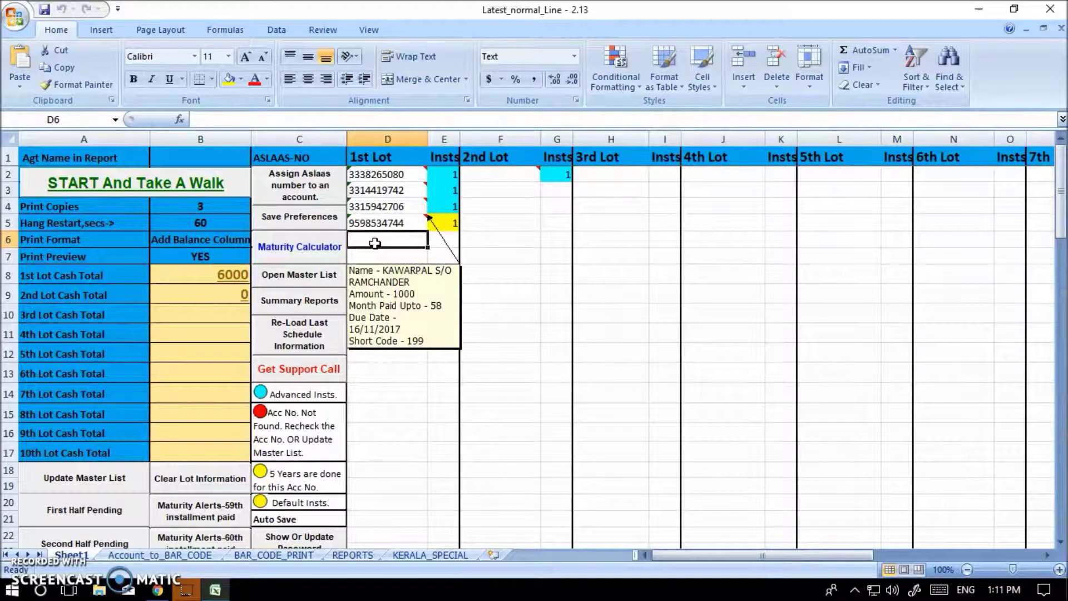
Add short codes 2, 3, 4 and 6 to the 1st Lot in D6–D9
text(2)
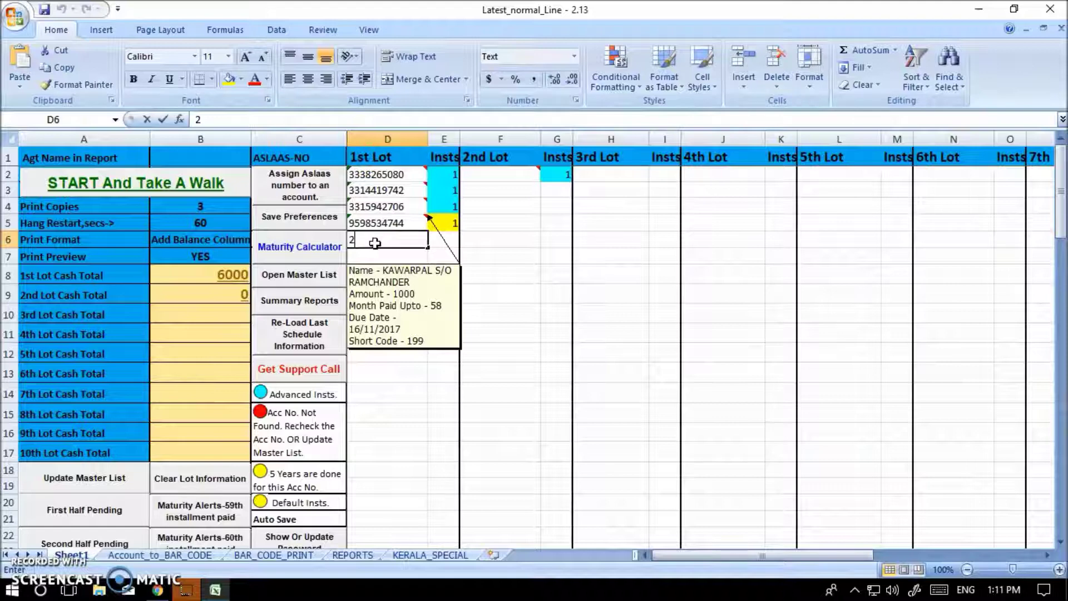
key(Return)
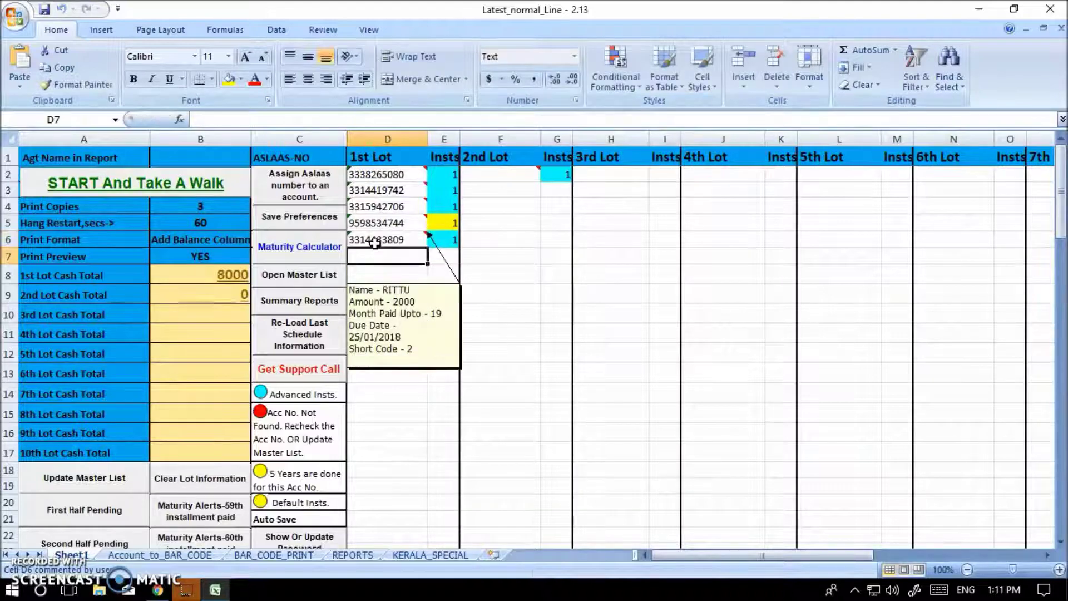
text(3)
key(Return)
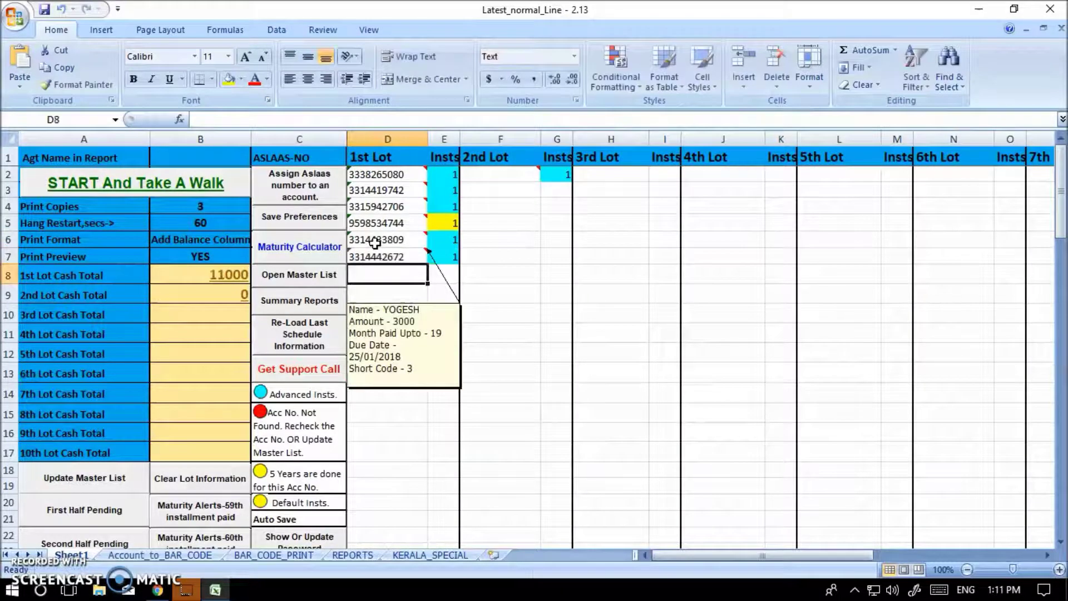
text(4)
key(Return)
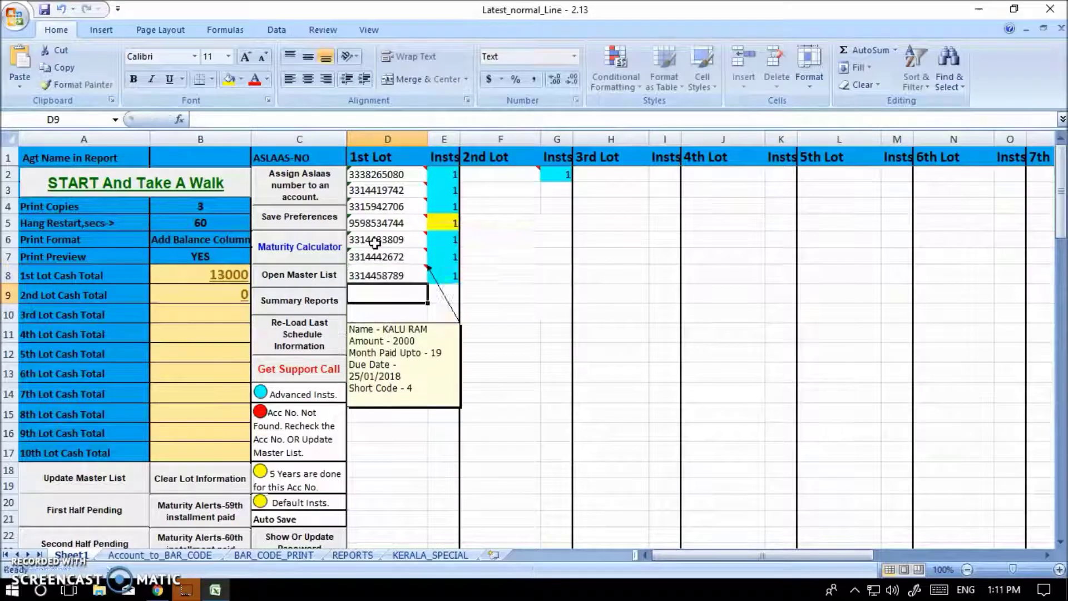
text(6)
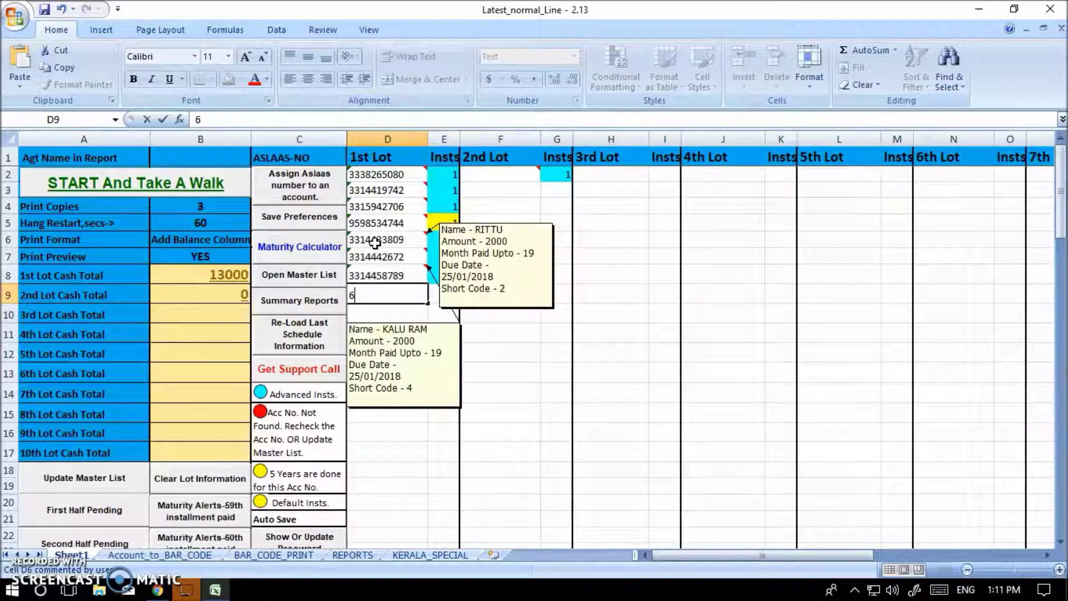
key(Return)
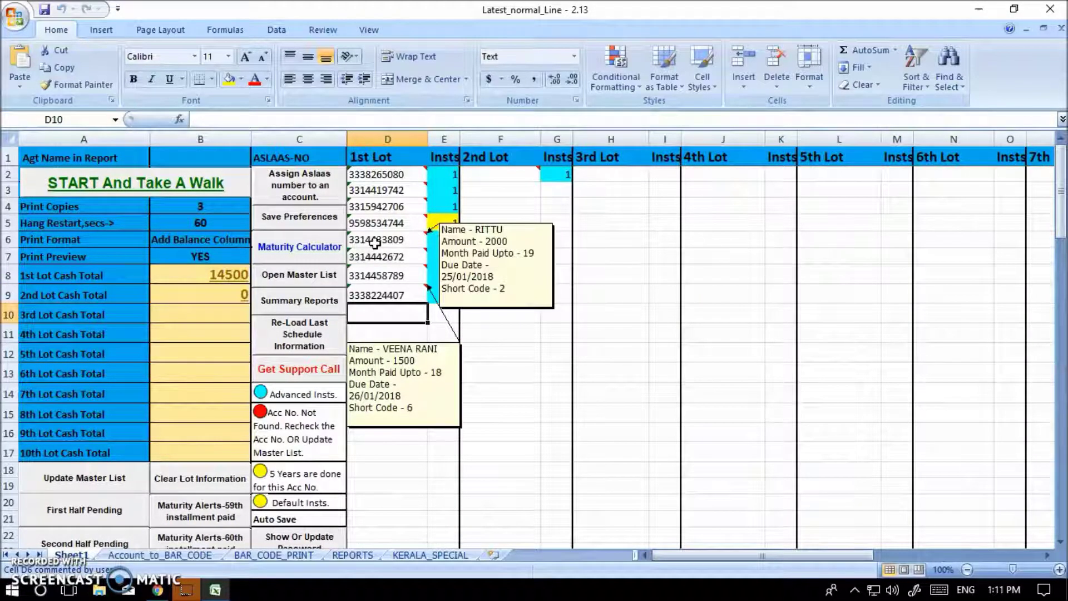
Enter three customer account numbers in D10–D12 and short code 12 in D13
key(Return)
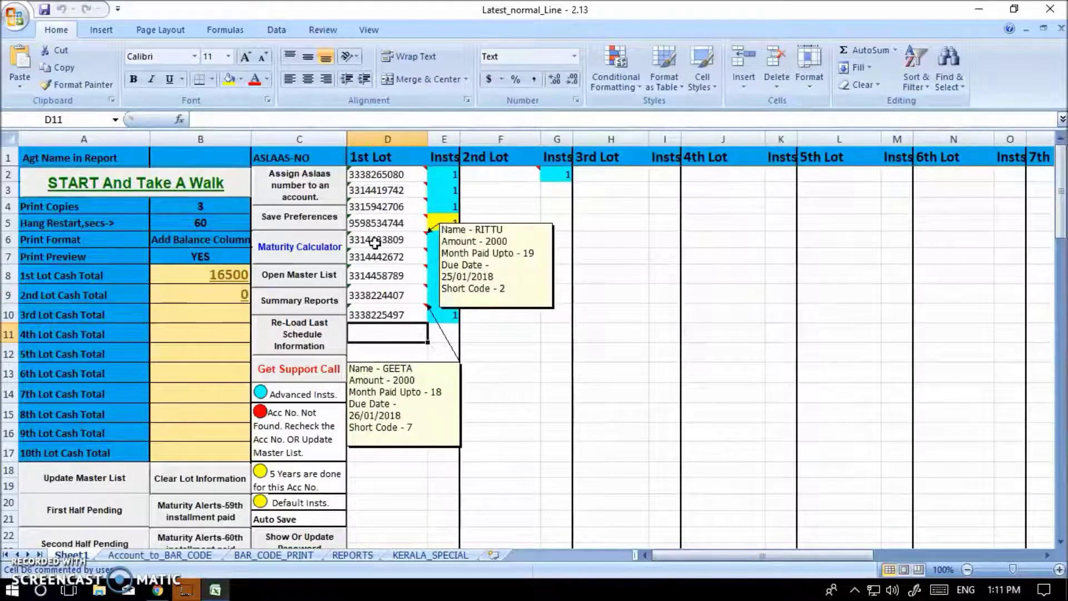
key(Return)
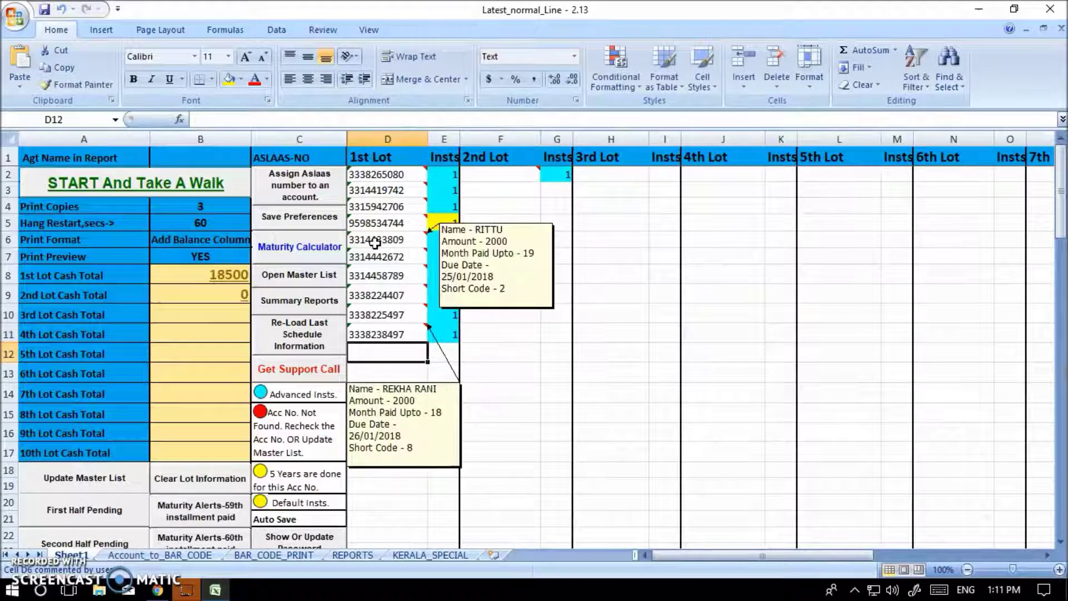
key(Return)
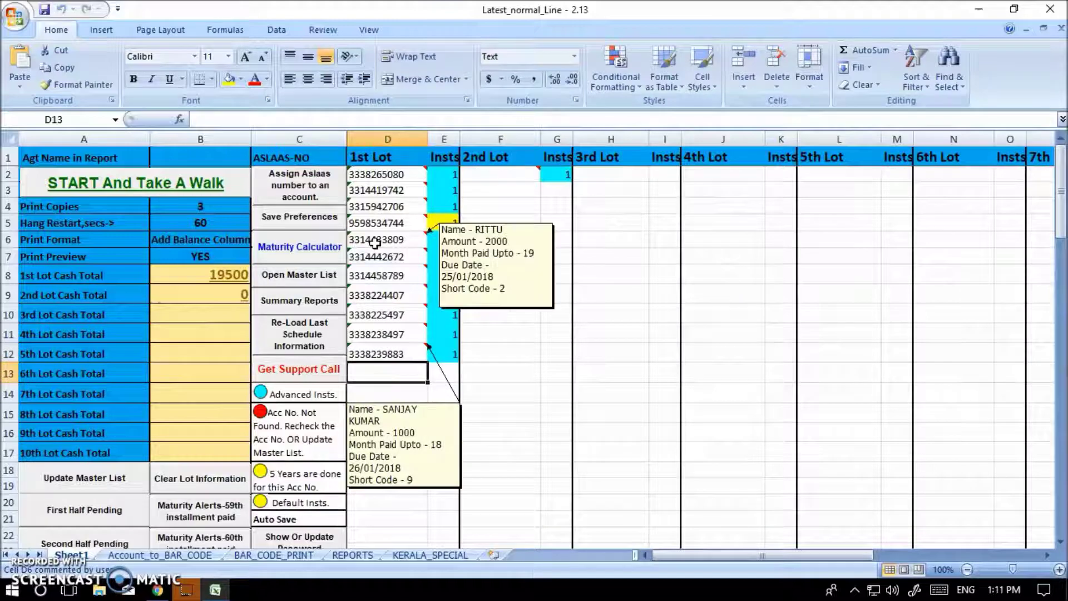
text(12)
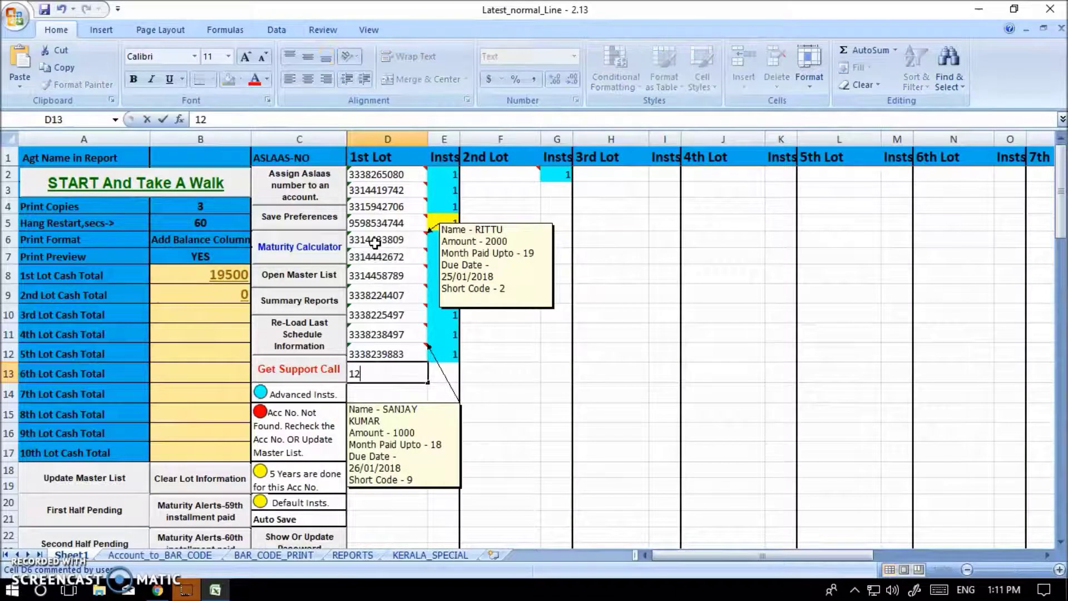
key(Return)
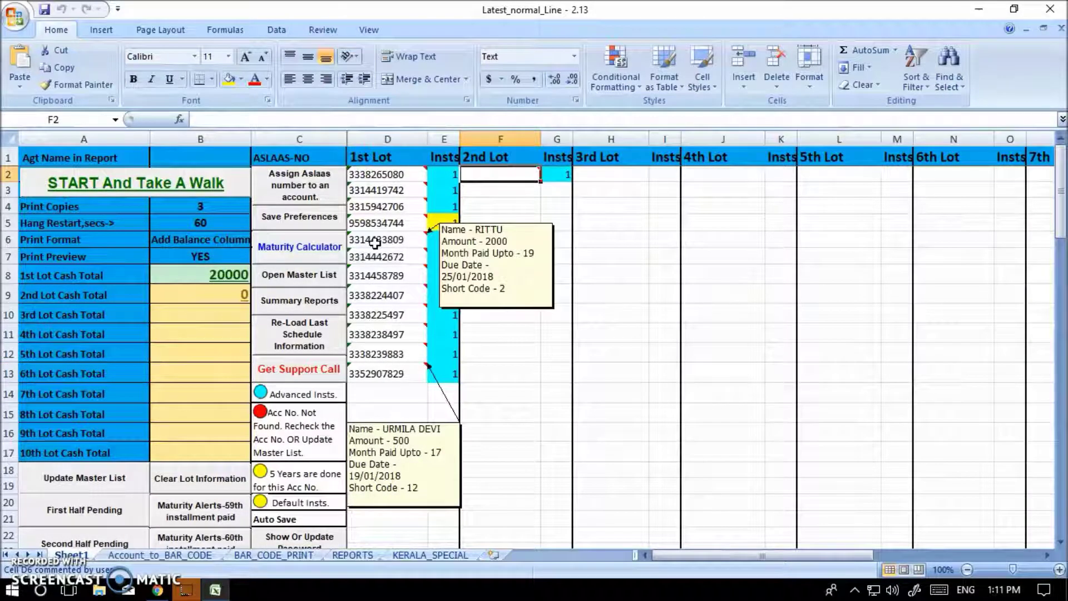
Fill the 2nd Lot with short codes 10, 11, 12, 10 and 15 starting at F2
click(493, 174)
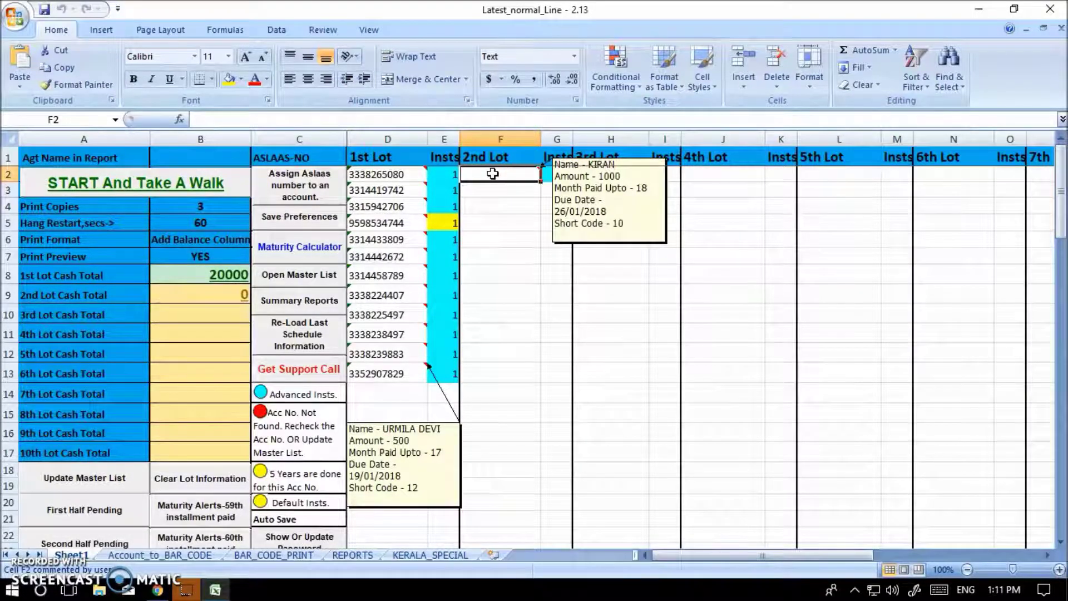
text(10)
key(Return)
text(11)
key(Return)
text(120)
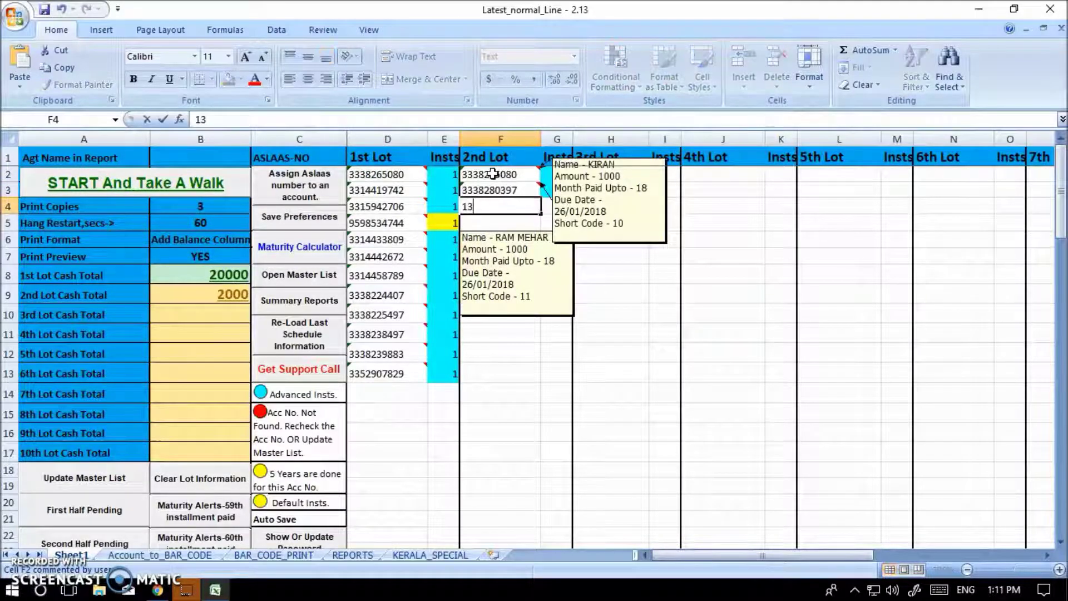
key(Return)
text(10)
key(Return)
text(15)
key(Return)
Add short codes 16, 17 and 18, giving the last account 6 installments
text(16)
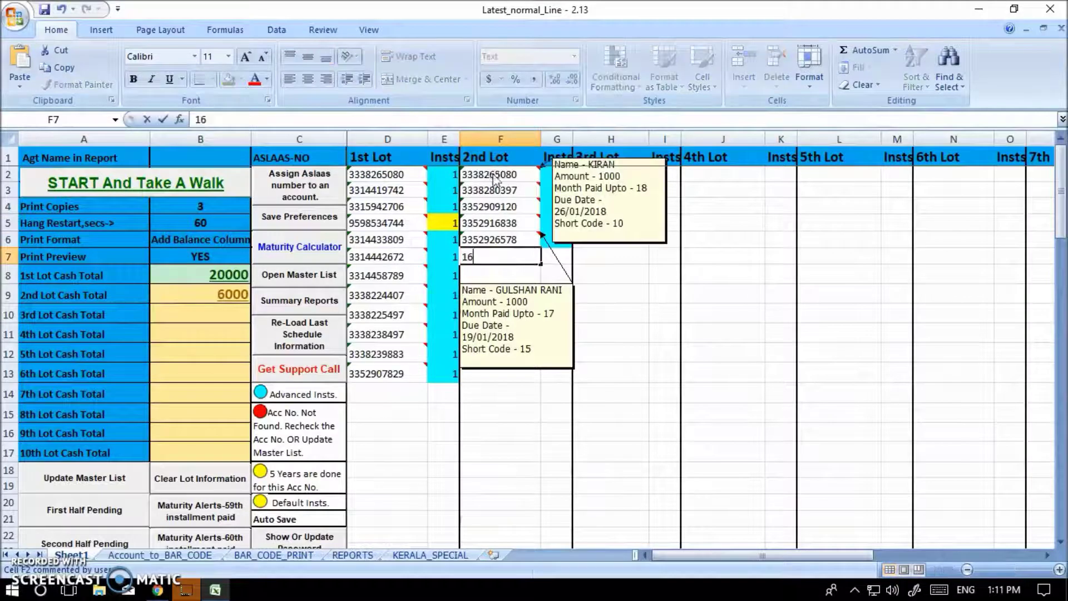
key(Return)
text(17)
key(Return)
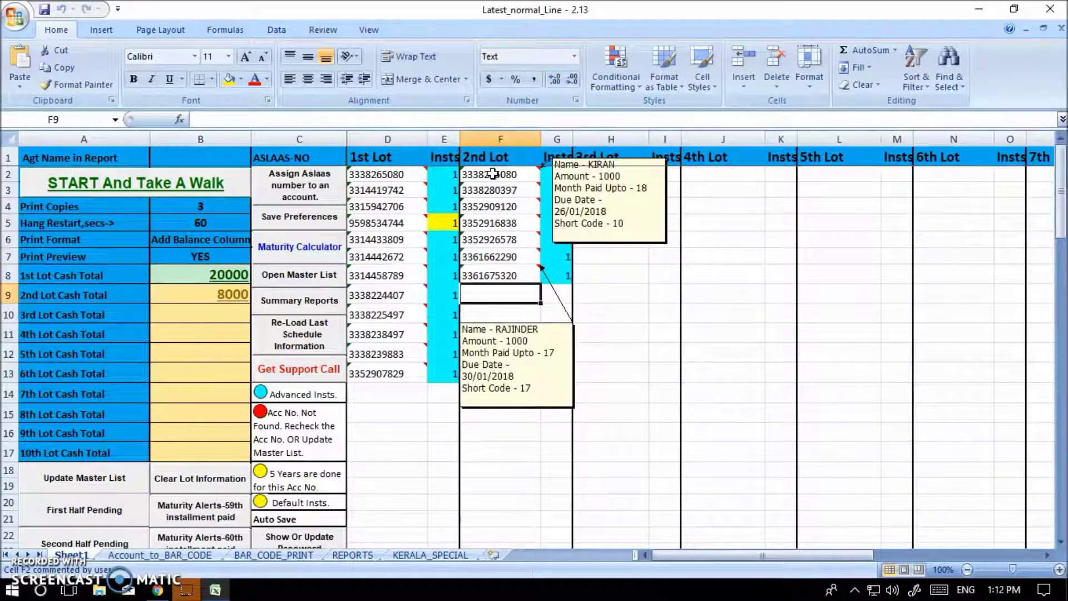
text(18)
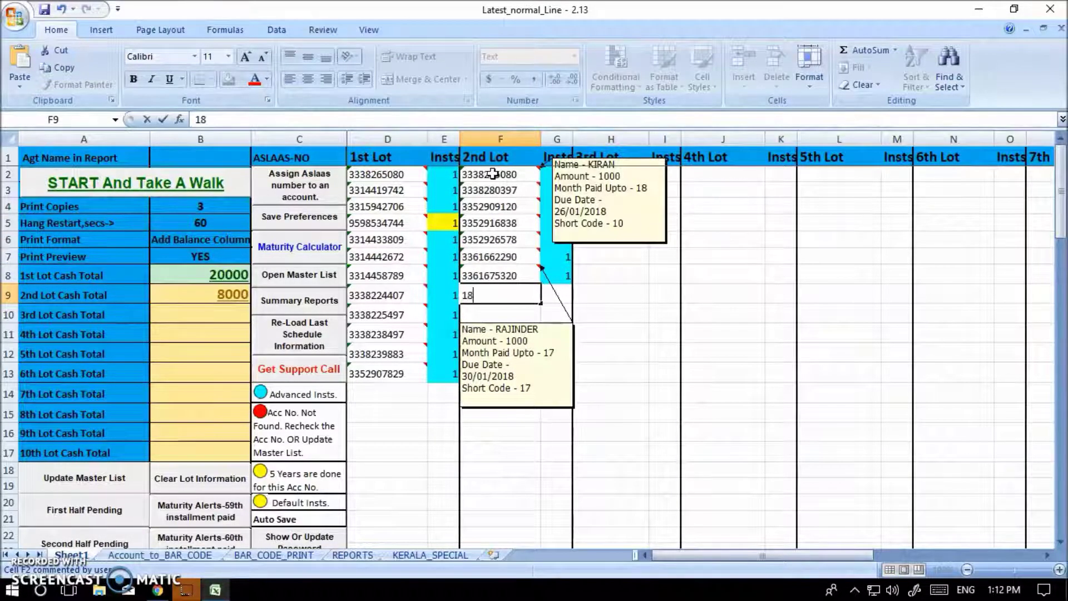
key(Return)
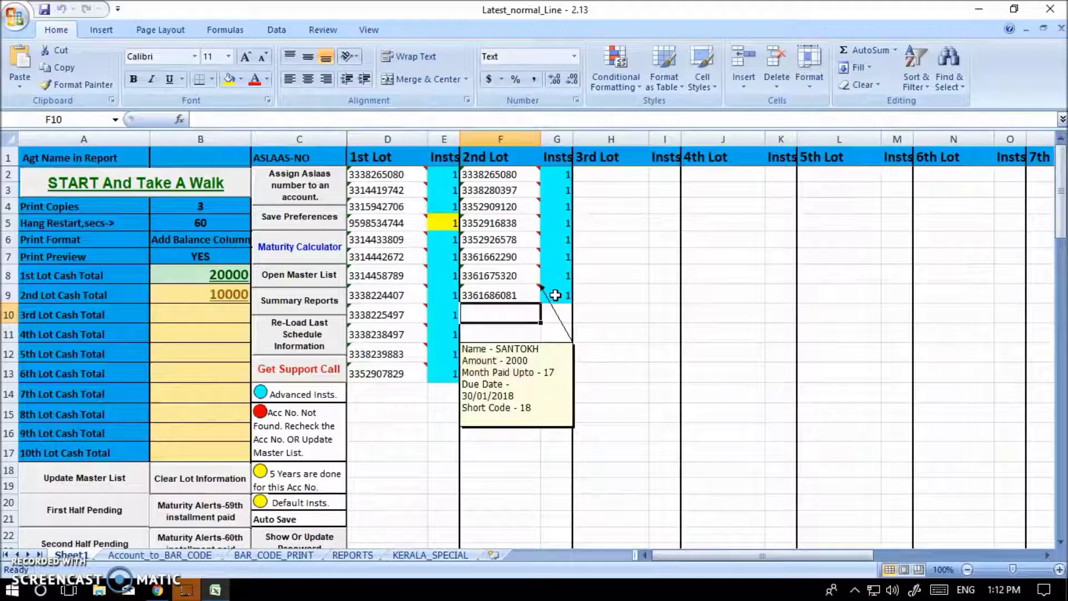
click(556, 295)
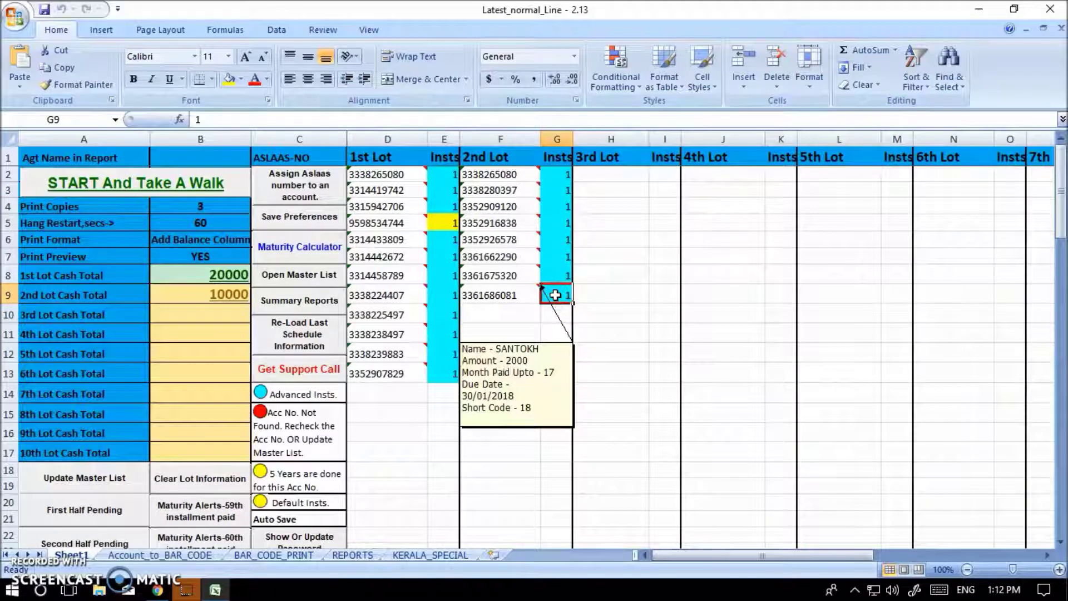
text(6)
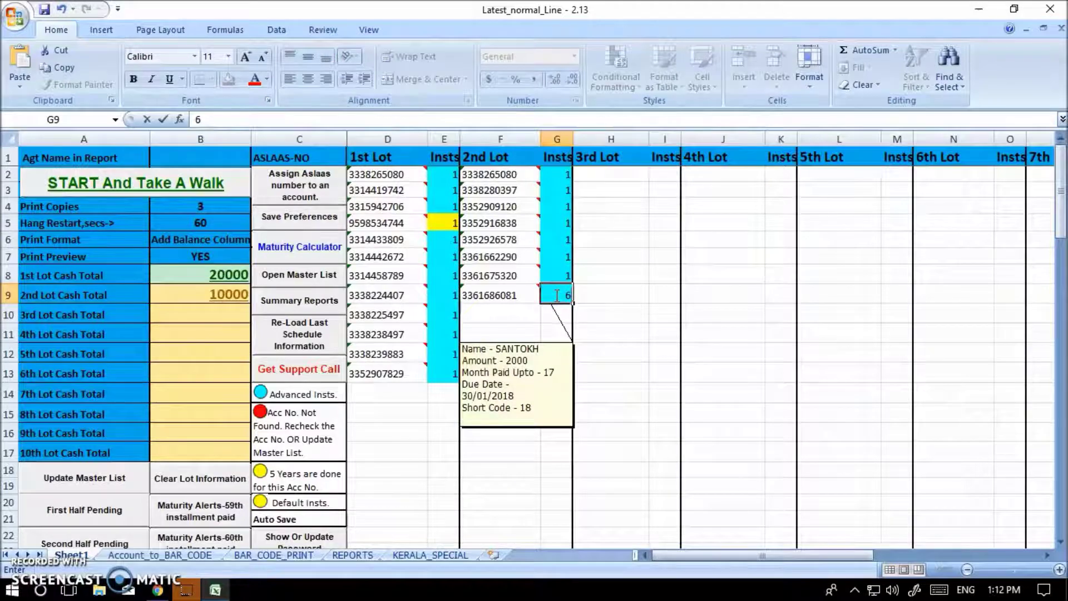
key(Return)
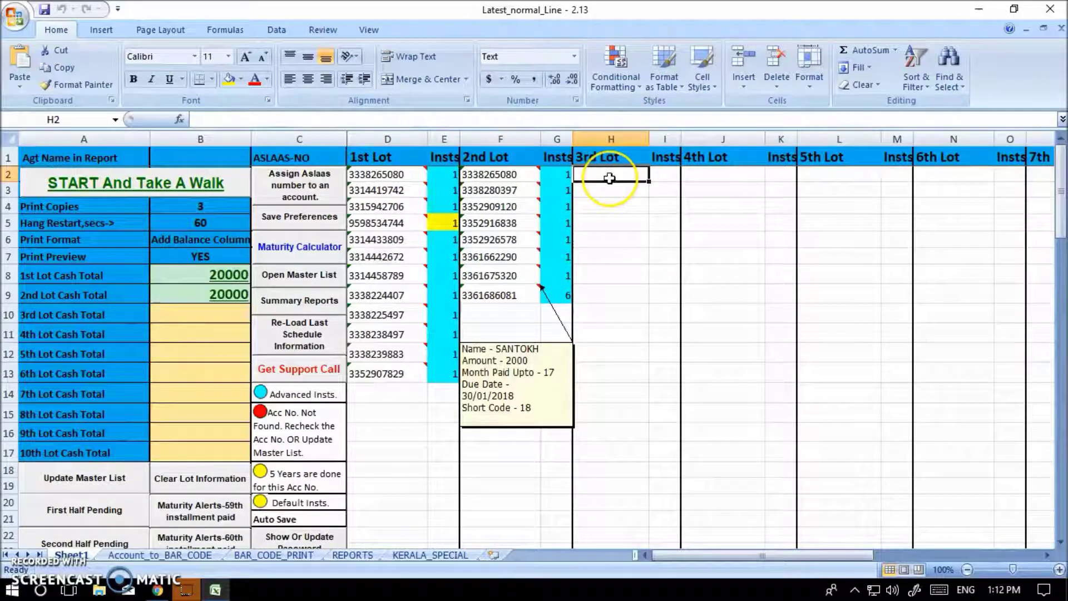
Launch the automated posting run with the 'START And Take A Walk' button
mouse_move(382, 207)
mouse_move(512, 222)
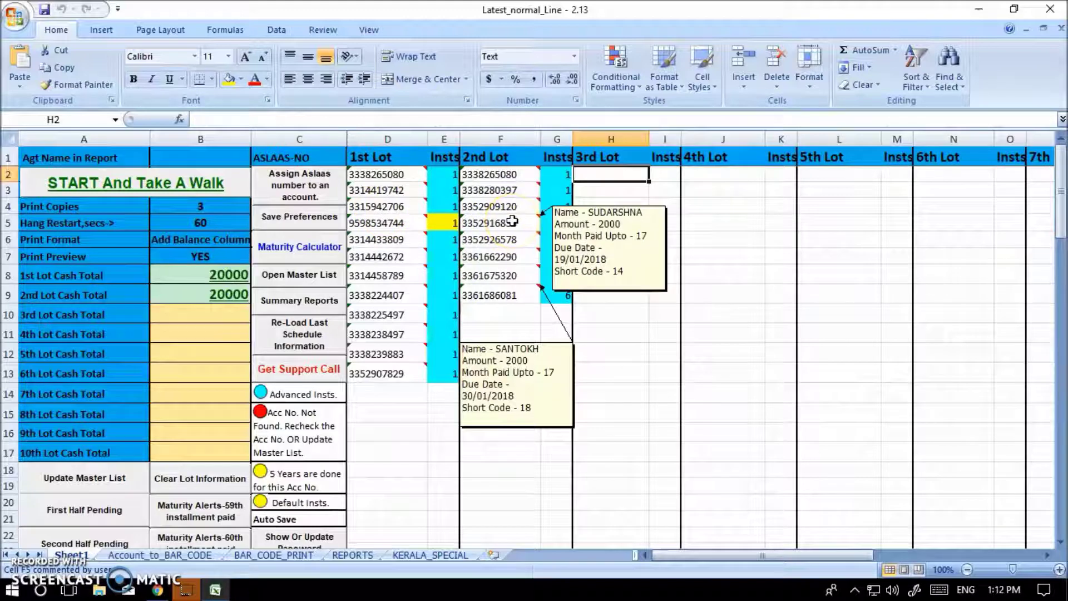
click(104, 190)
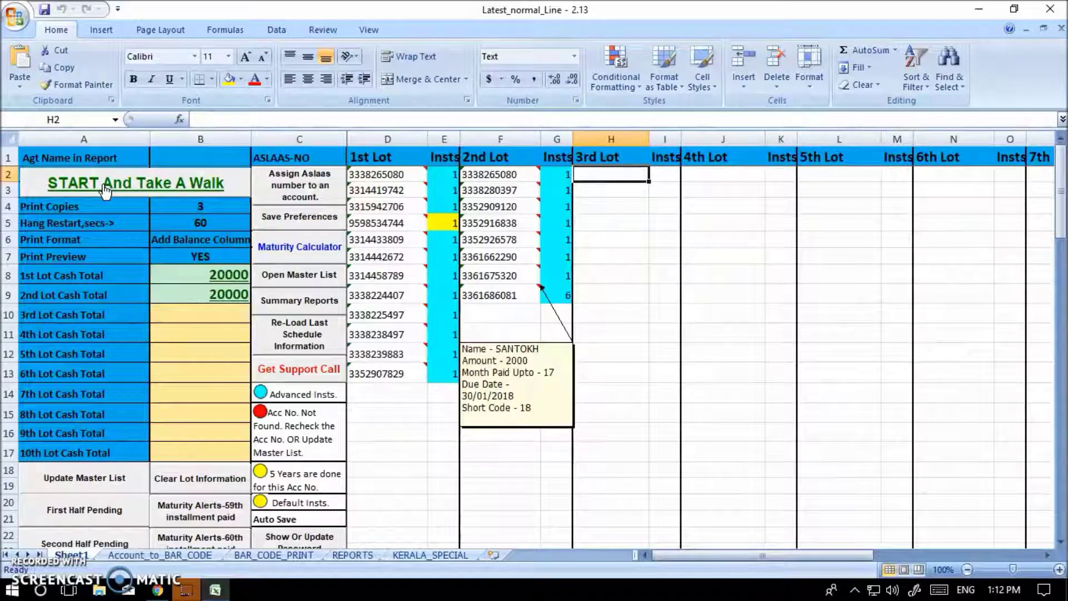
click(104, 186)
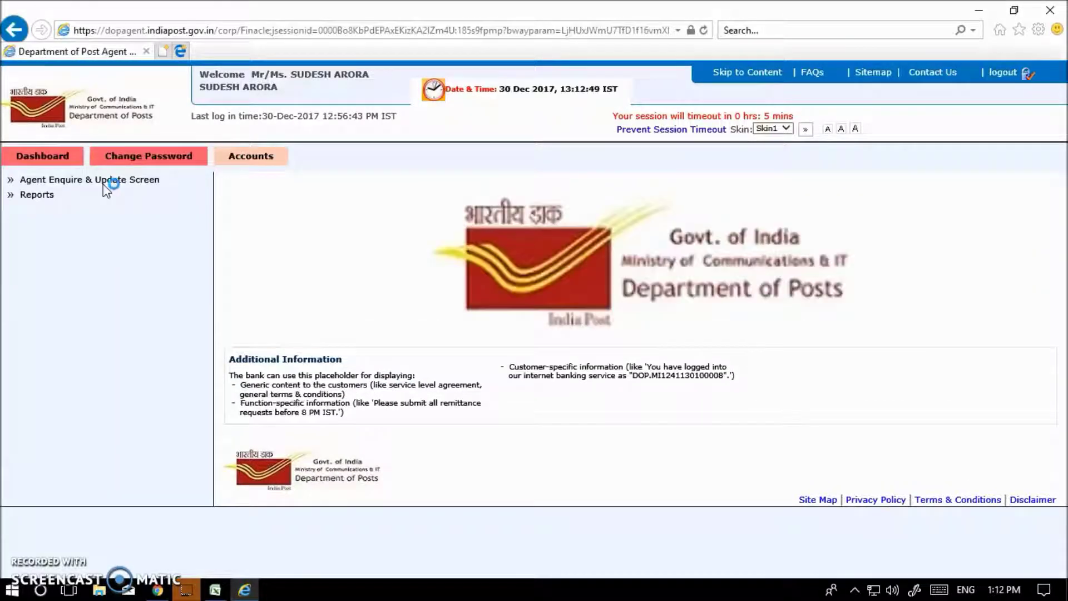
Open the portal's Agent Enquire & Update Screen, then return to the workbook to check the lot references
click(104, 187)
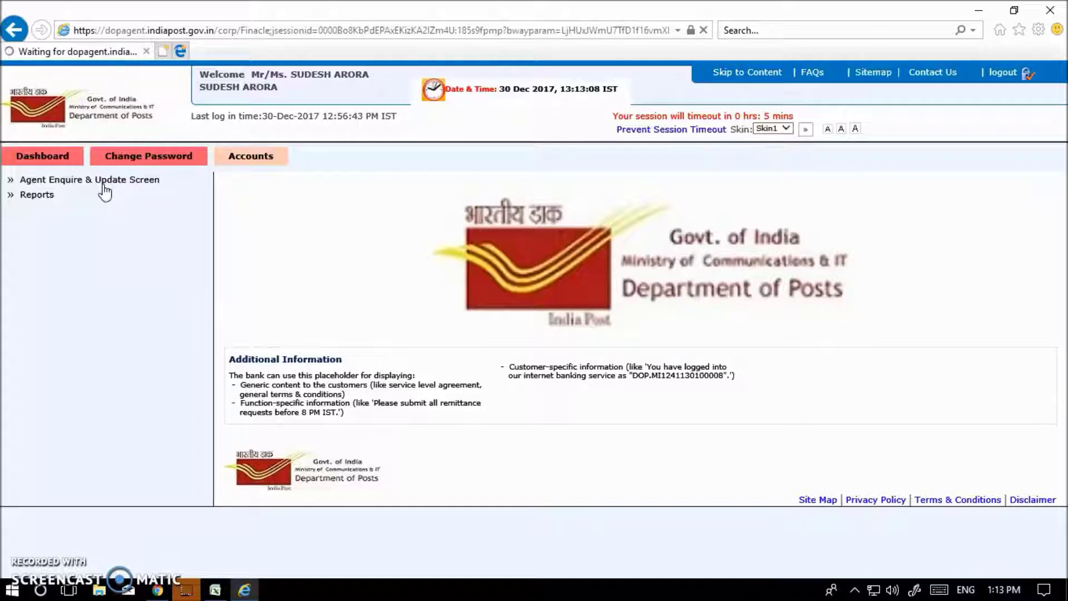
key(alt+Tab)
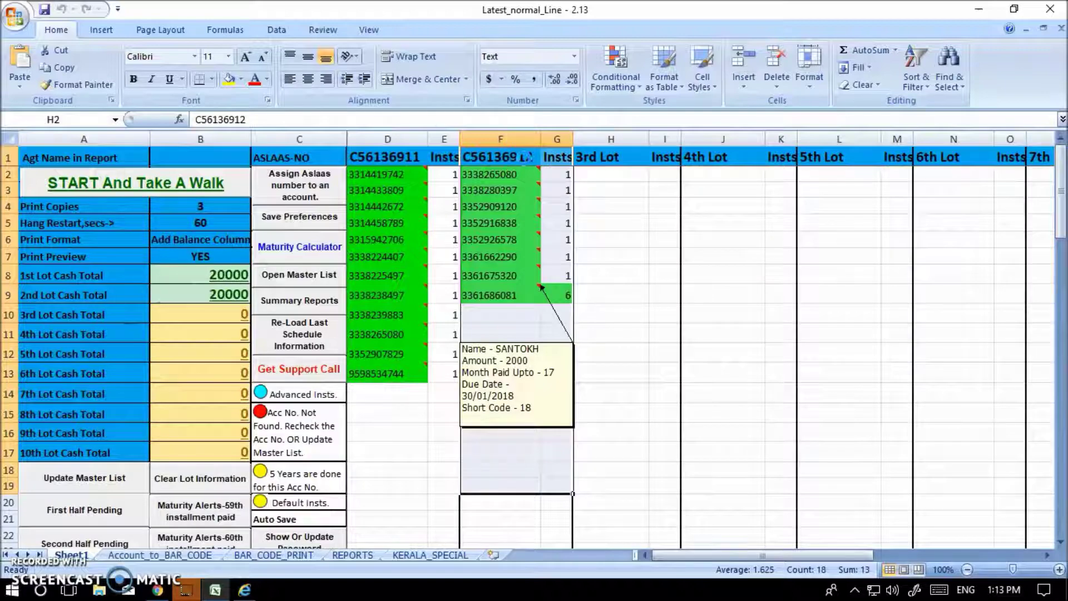
Switch to Internet Explorer to view the Recurring Deposit Installment Report with 12 successful results
key(alt+Tab)
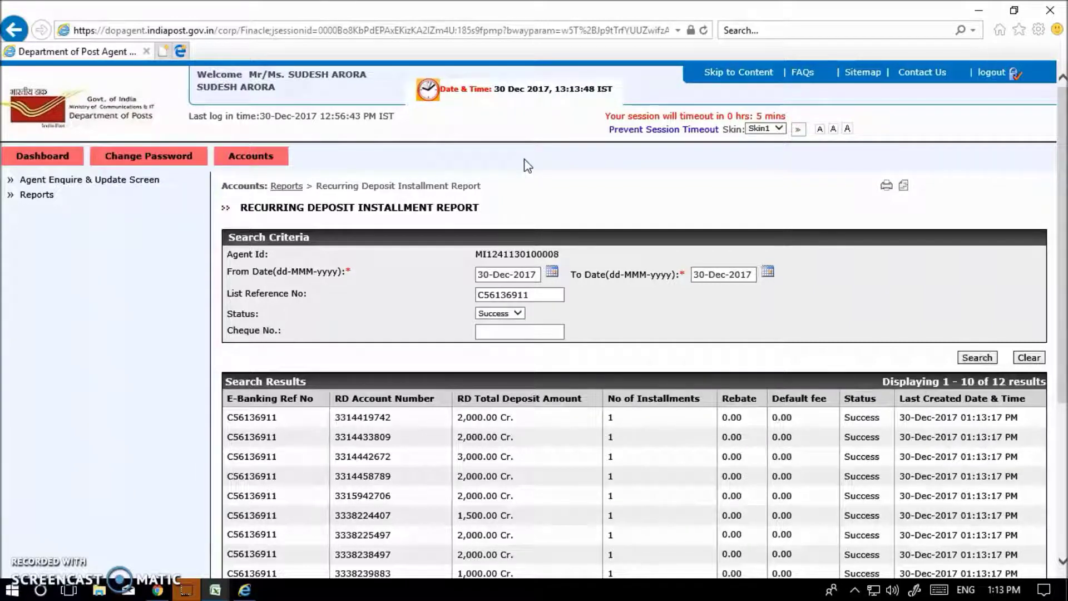
Bring up the first installment report, zoom in to read its 20,010.00 total, and close its preview
mouse_move(217, 586)
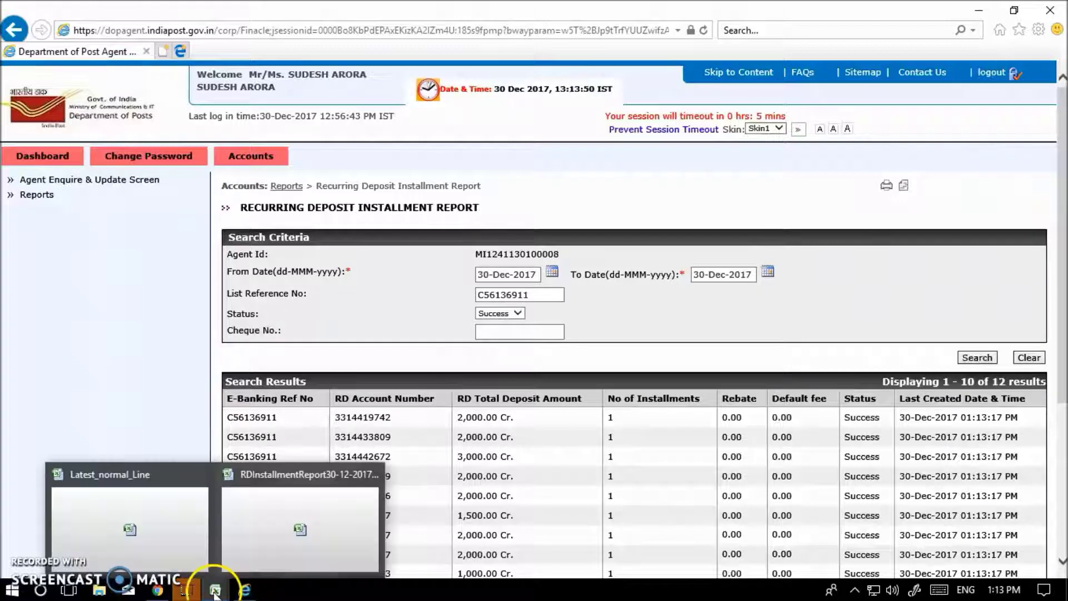
click(265, 476)
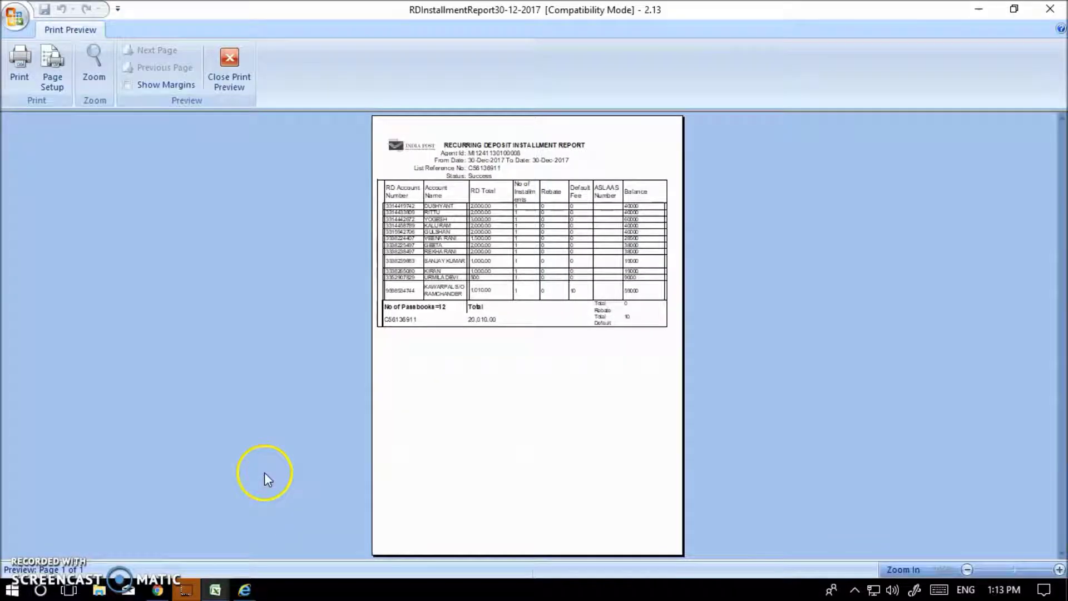
click(89, 61)
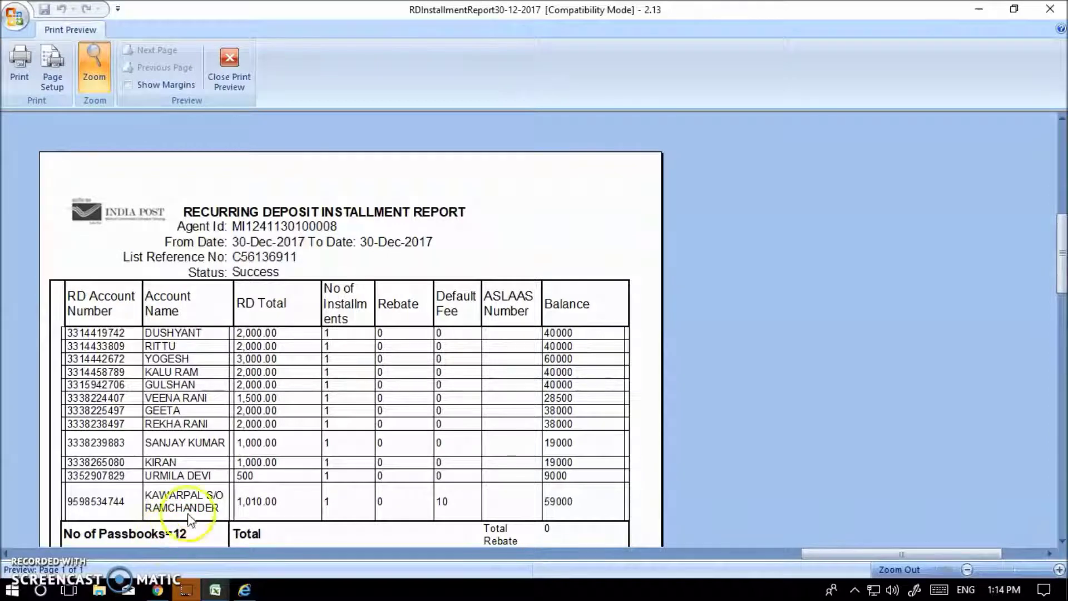
scroll(167, 532, down, 2)
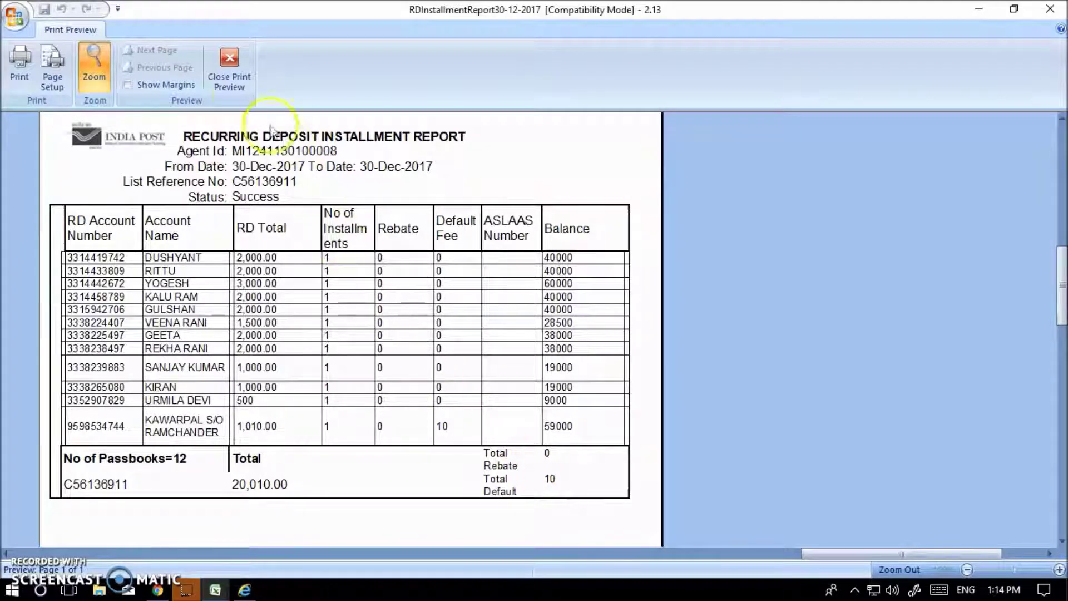
click(230, 58)
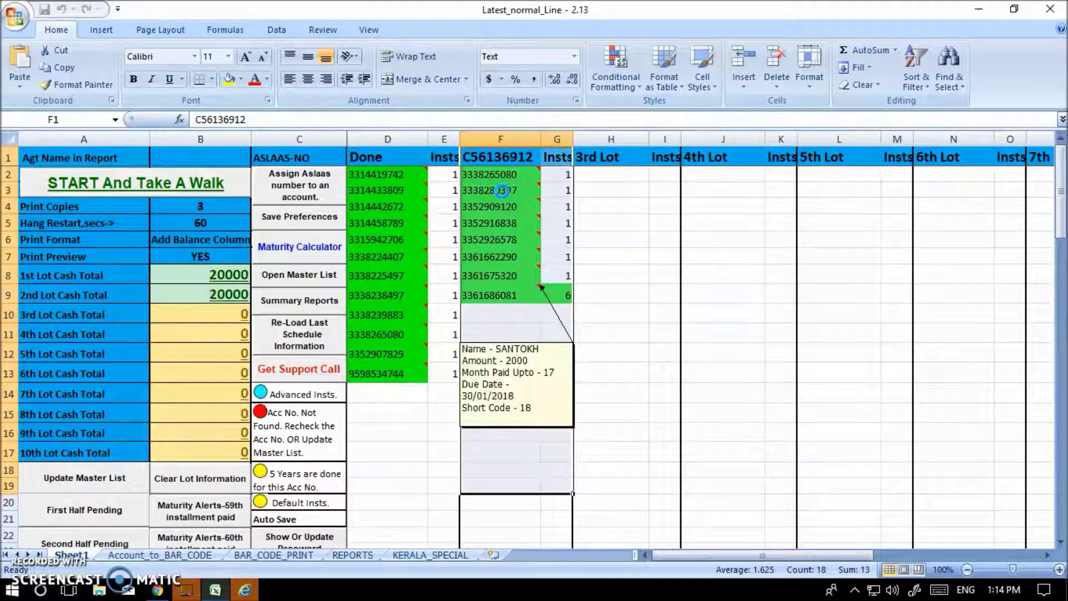
click(507, 190)
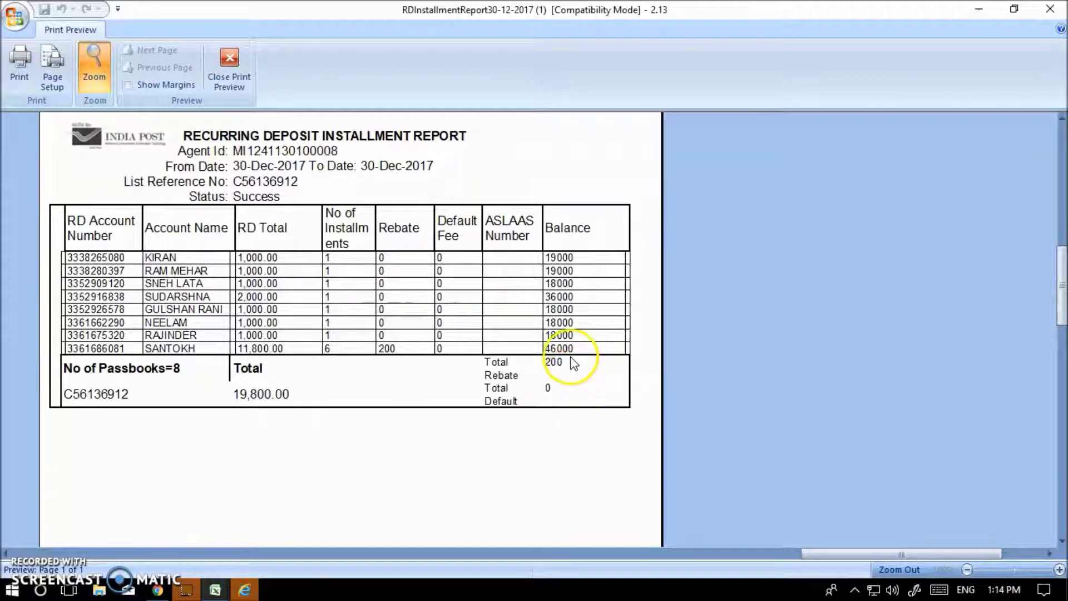
click(230, 56)
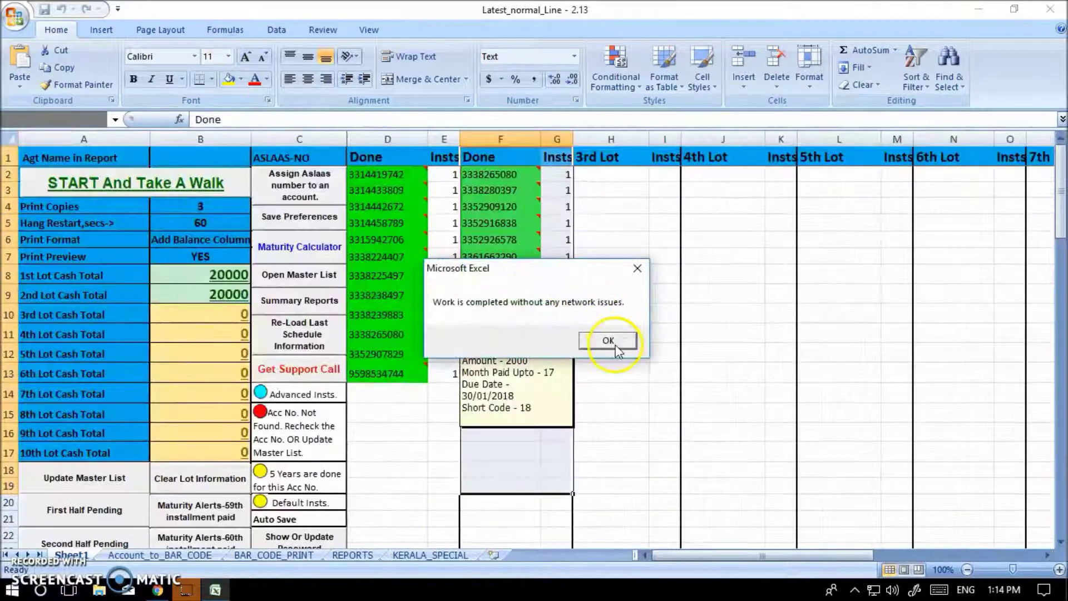
click(613, 342)
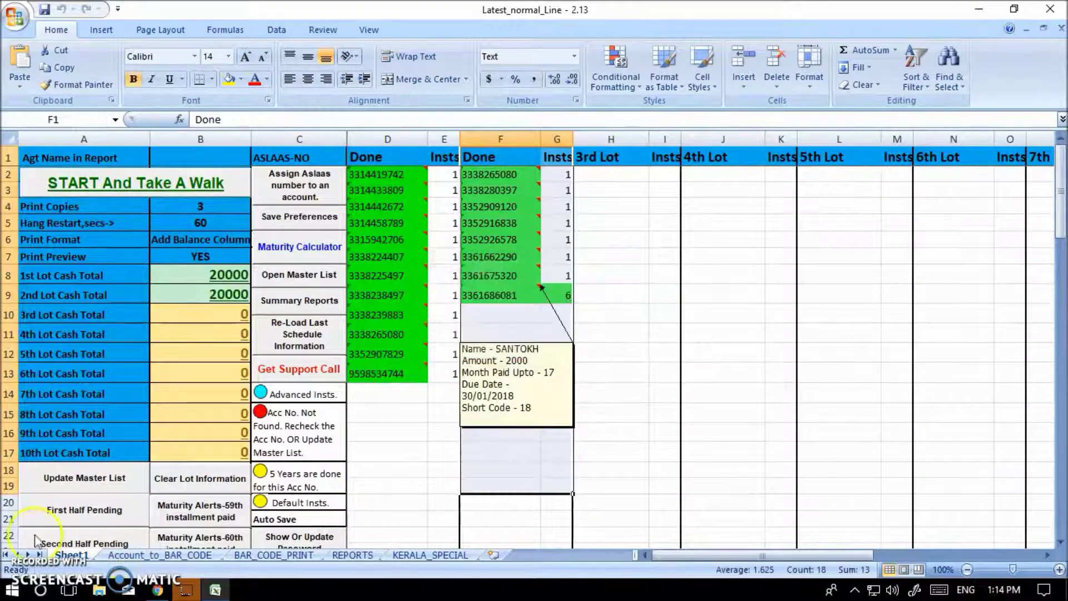
Enter the agent's name in B1 and set print copies to 4
click(171, 157)
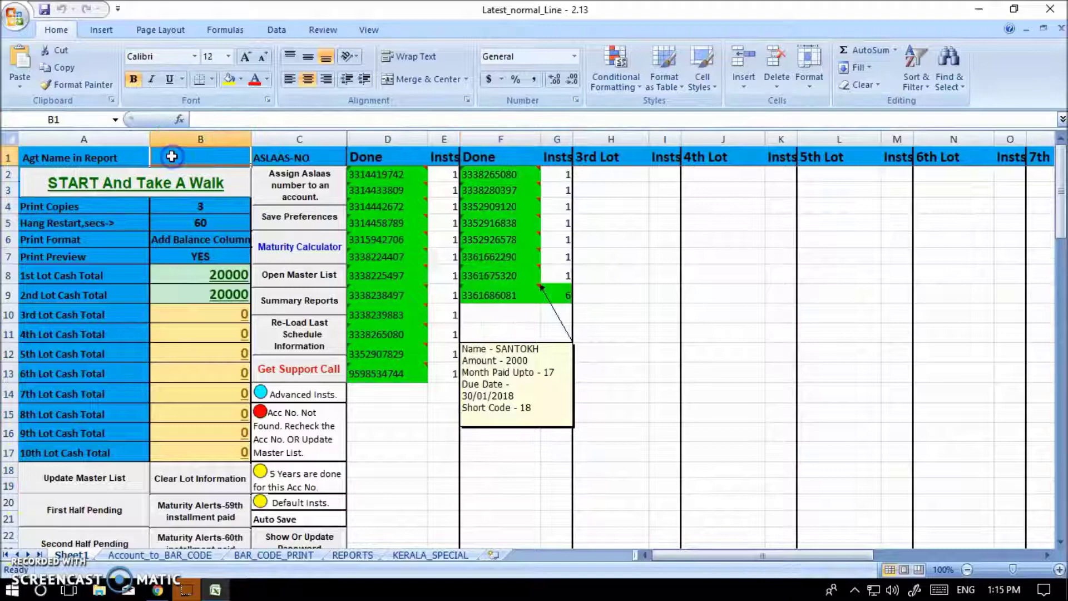
click(233, 206)
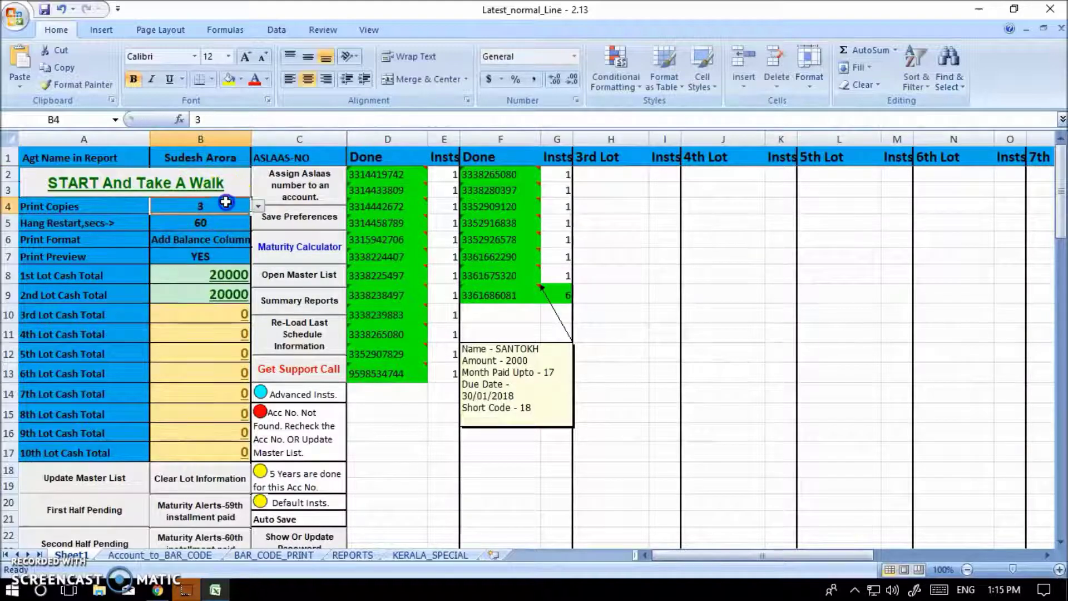
click(258, 206)
click(168, 228)
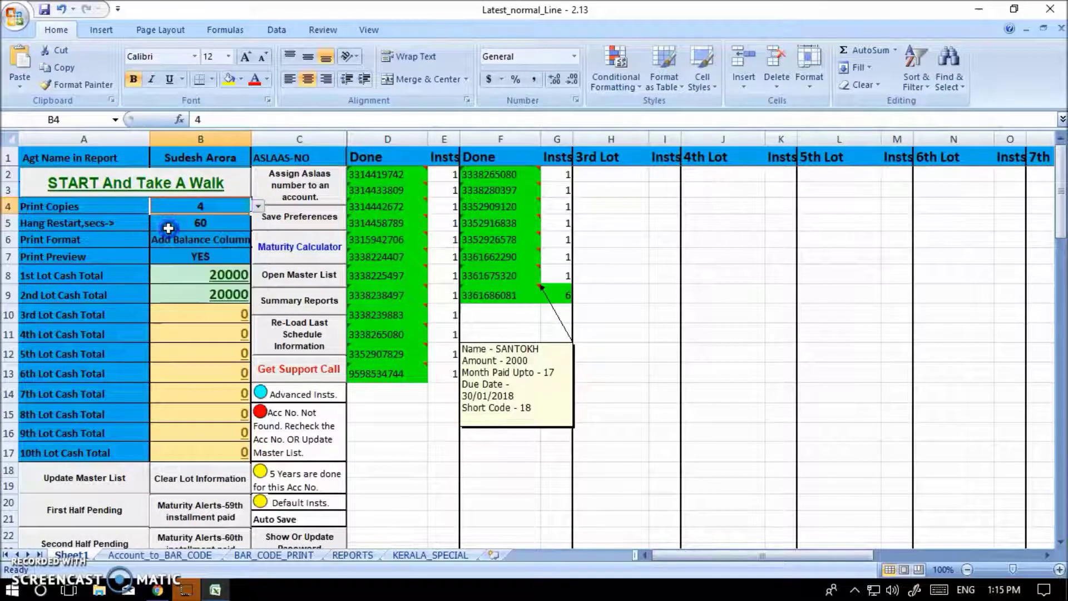
Keep the Add Balance Column print format and save the settings as defaults
click(235, 240)
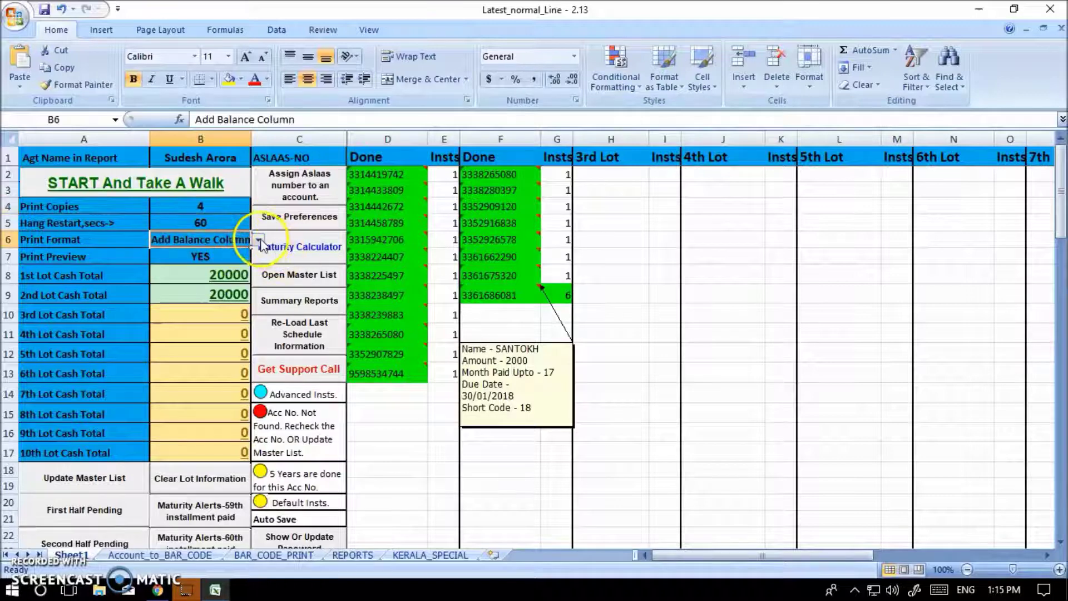
click(259, 241)
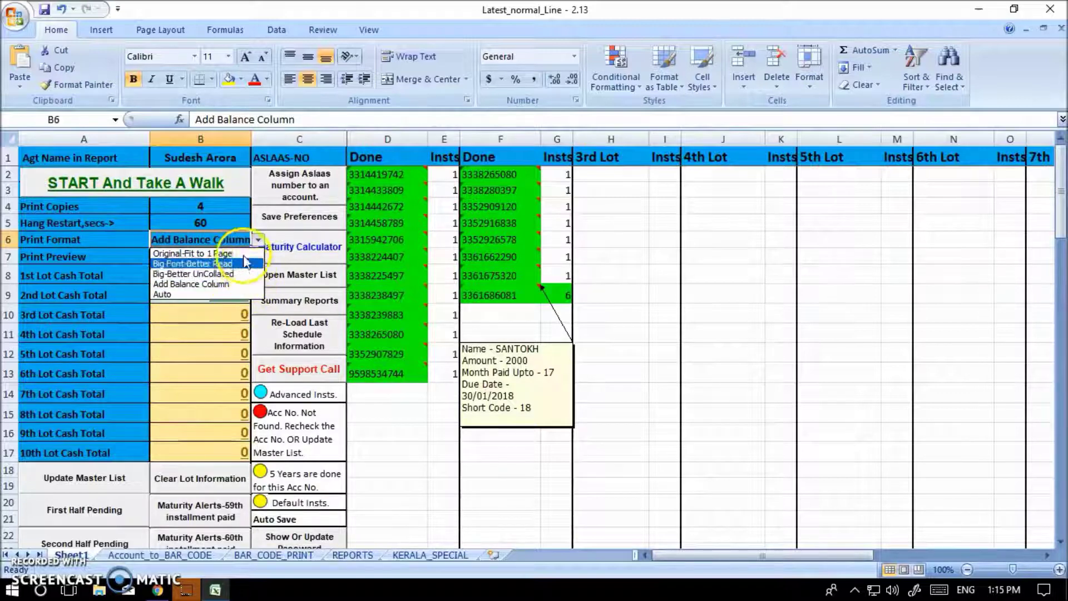
key(Escape)
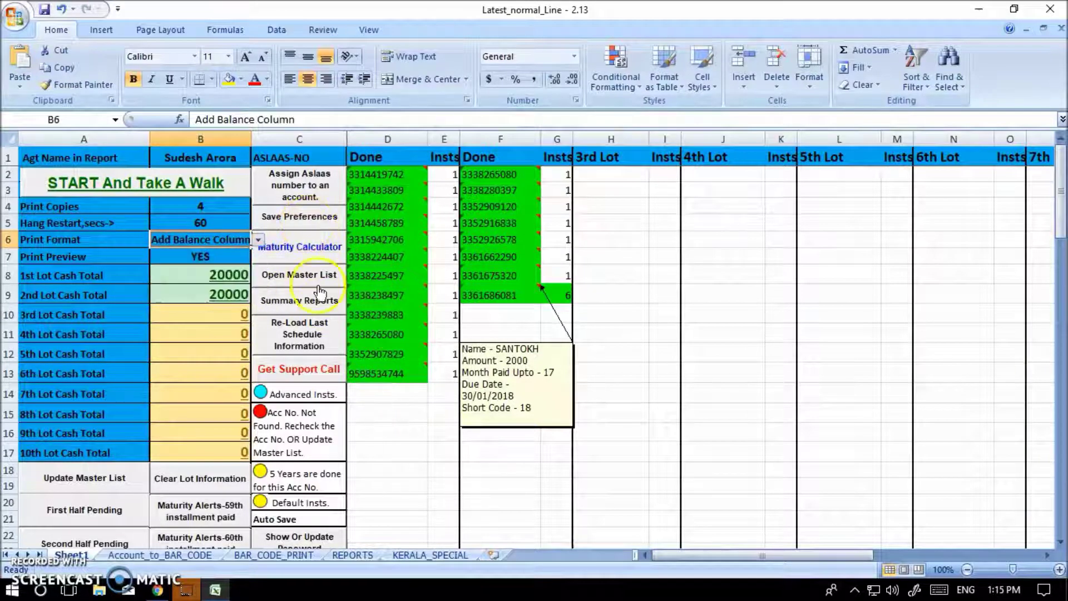
click(298, 221)
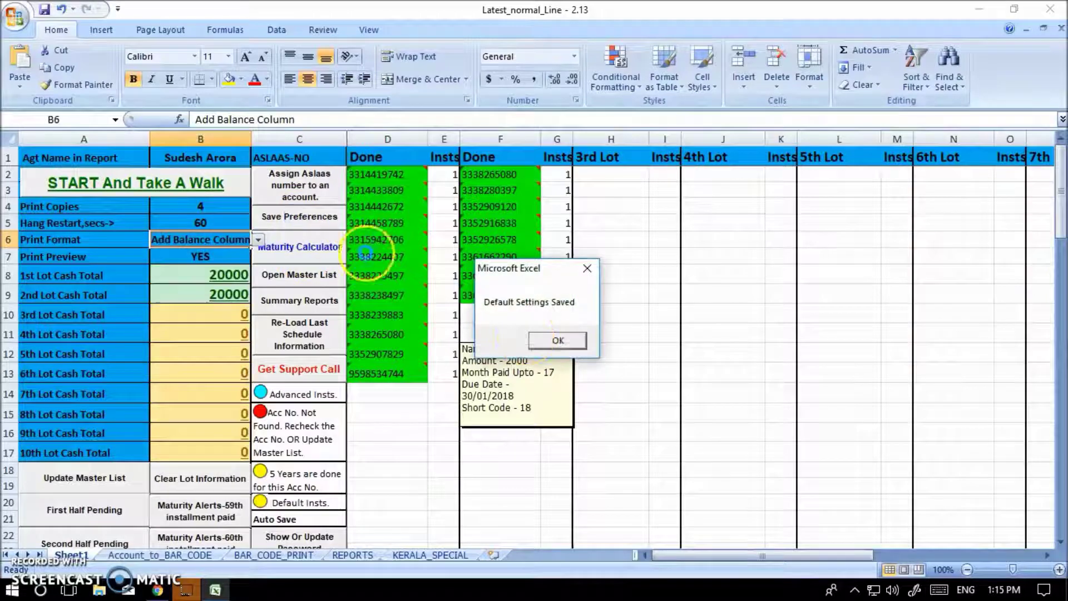
click(556, 340)
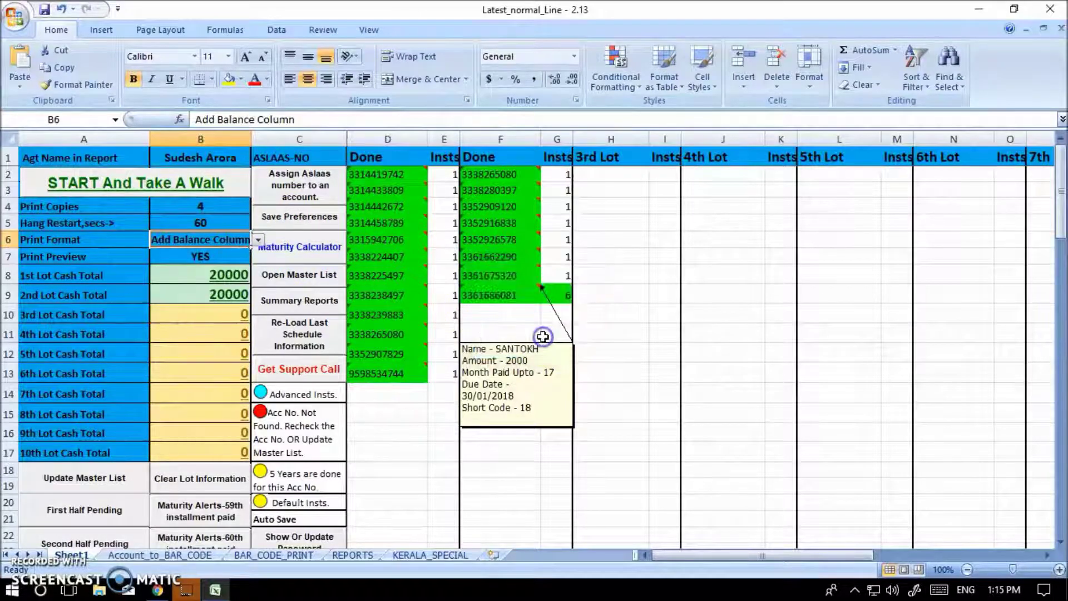
Choose First Half Pending on the home sheet, then open the KERALA_SPECIAL sheet set to Dec 2017
scroll(74, 417, down, 2)
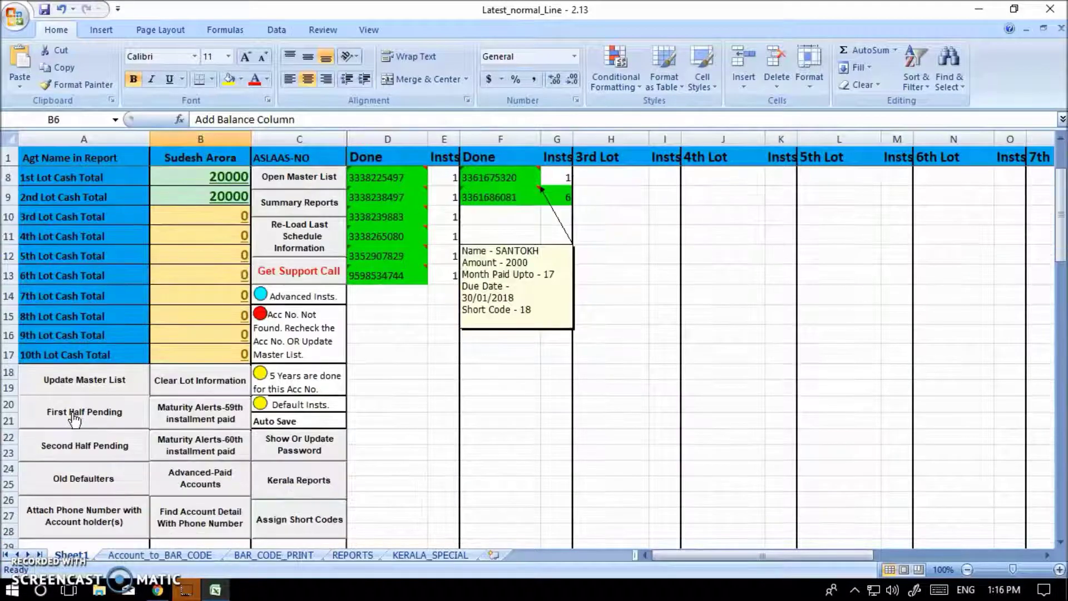
click(108, 422)
click(306, 483)
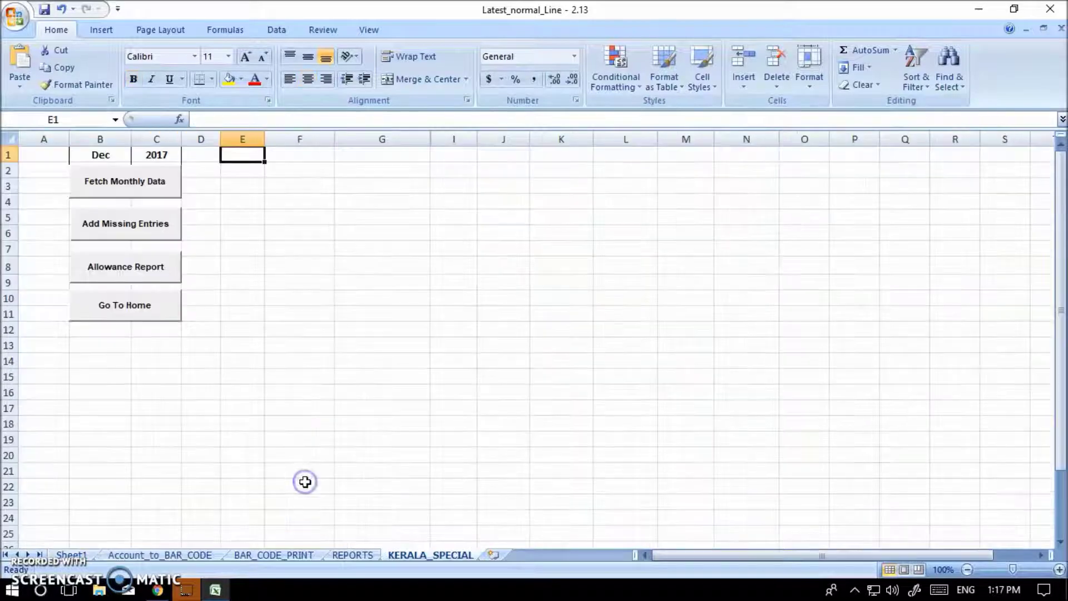
Fetch December 2017 monthly data and generate the Kerala allowance report totalling 68000 in deposits
click(115, 187)
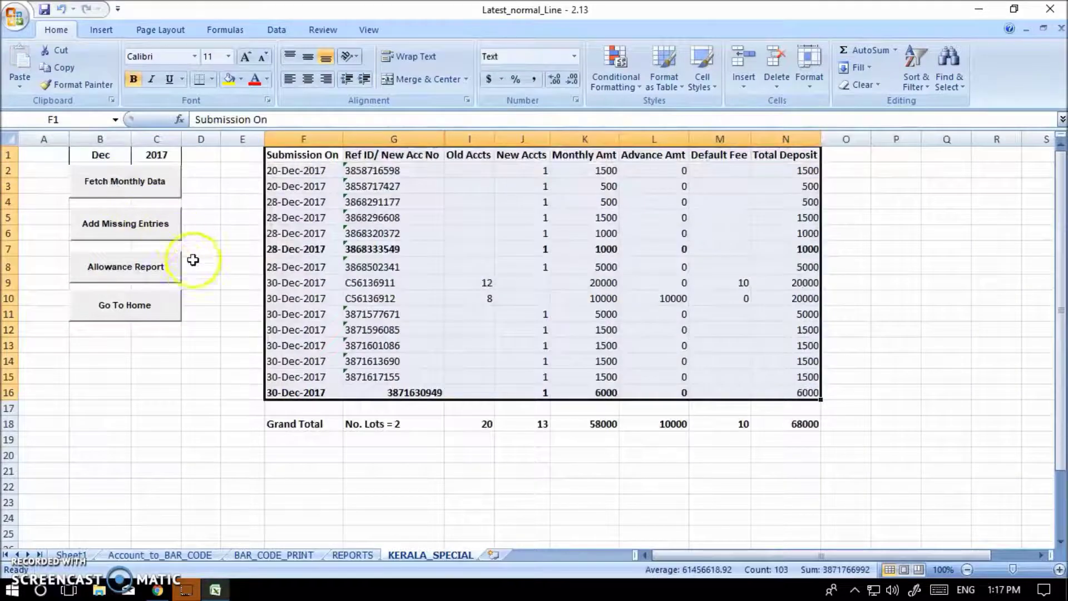
click(135, 270)
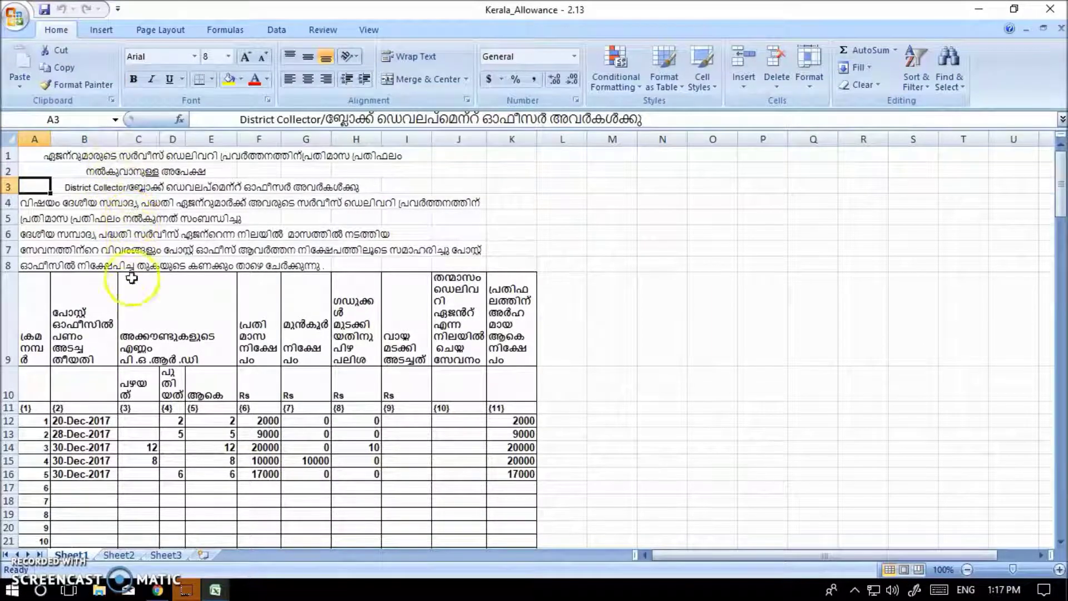
scroll(161, 447, down, 3)
scroll(161, 447, down, 20)
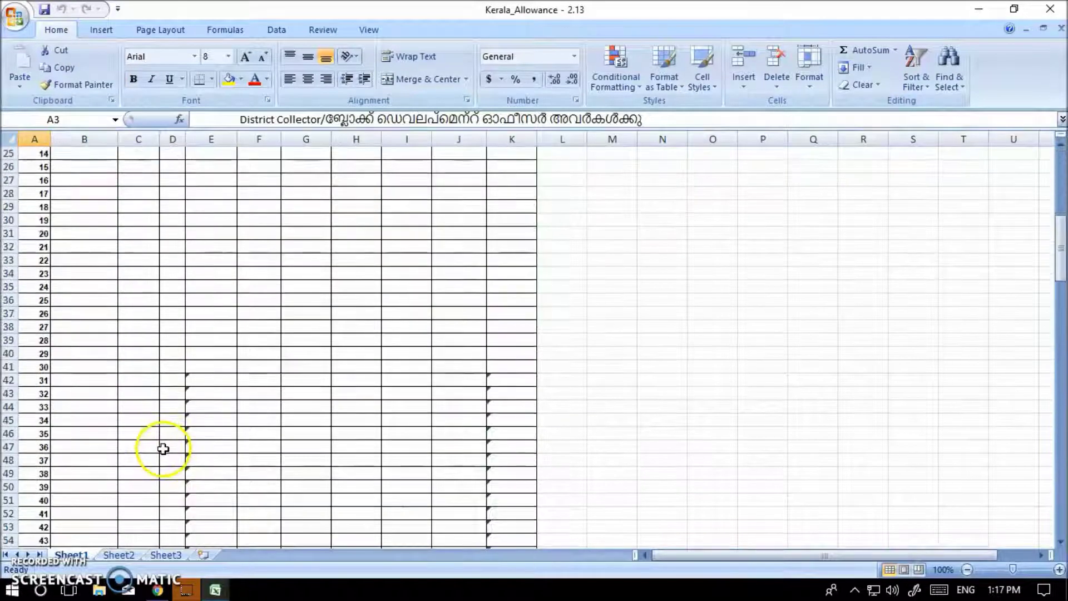
scroll(159, 458, down, 3)
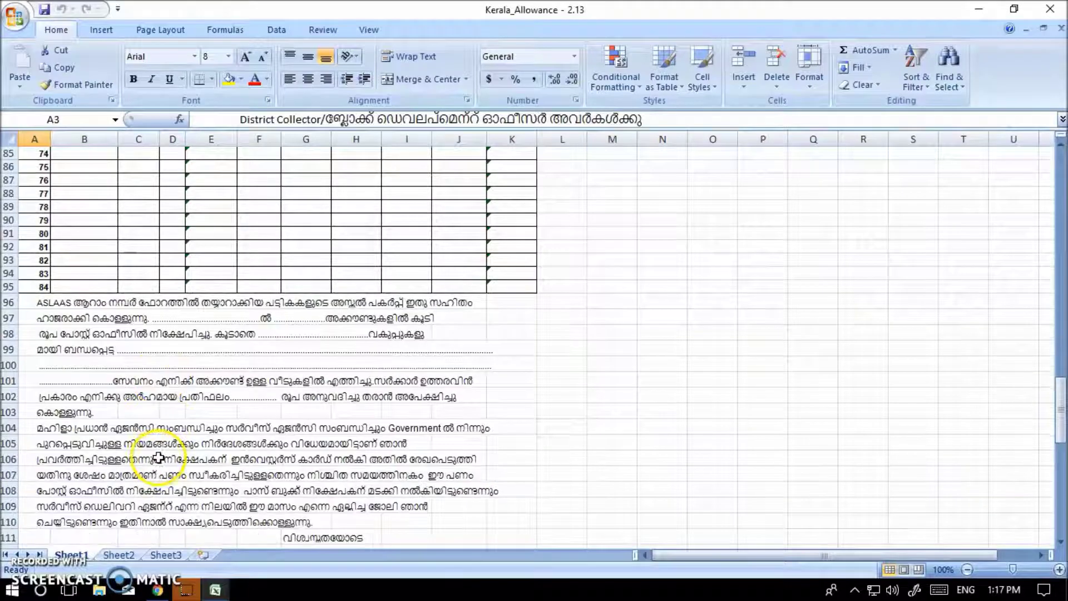
scroll(358, 332, down, 1)
scroll(356, 334, down, 6)
scroll(348, 346, down, 6)
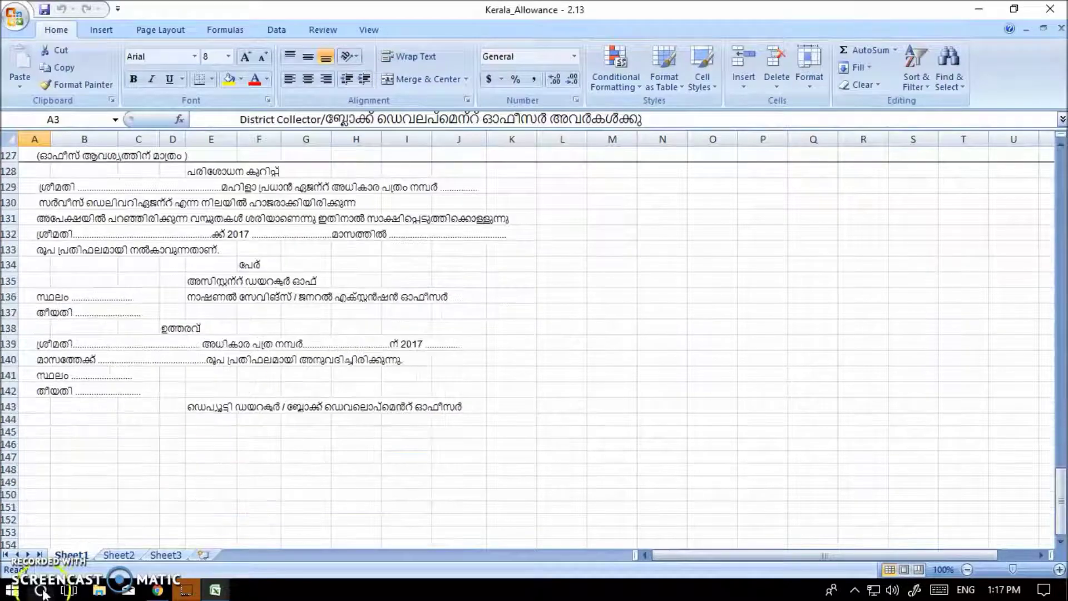
Close the Kerala_Allowance report and return to the home sheet
scroll(232, 466, up, 8)
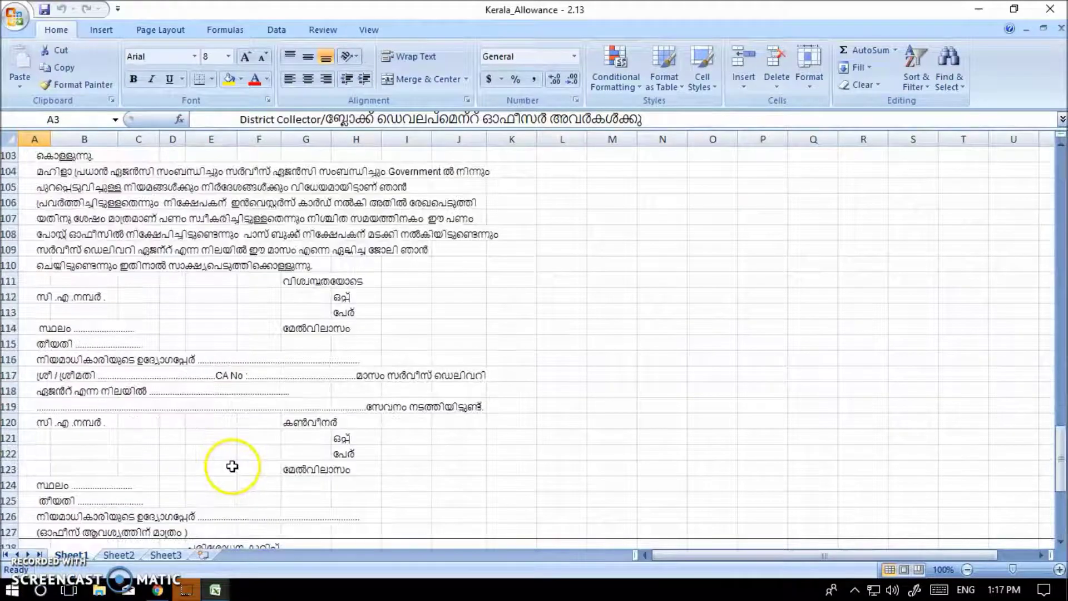
scroll(232, 466, up, 4)
click(1059, 28)
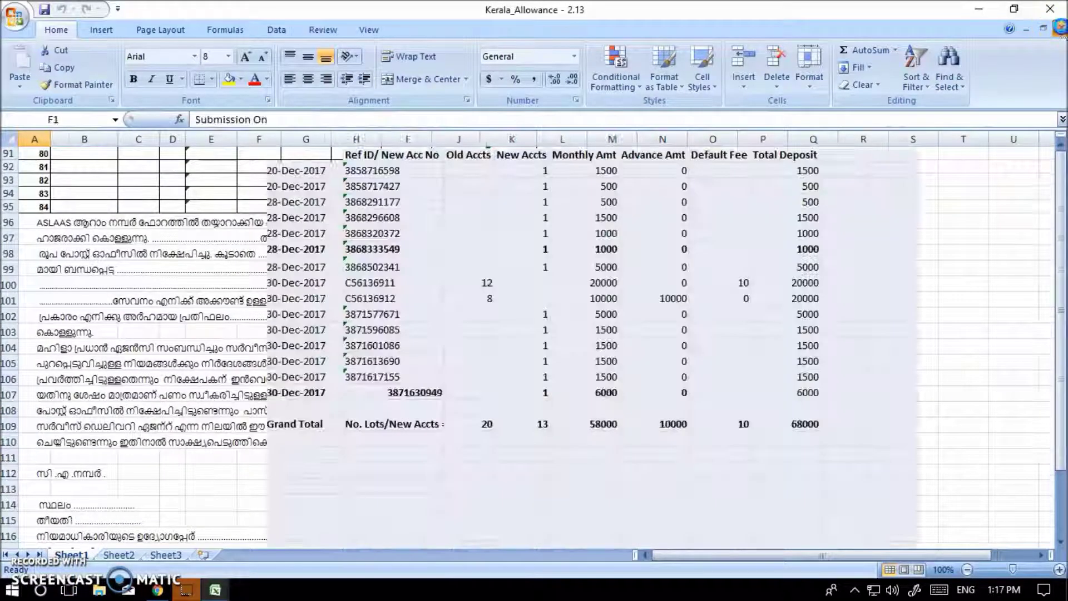
click(124, 313)
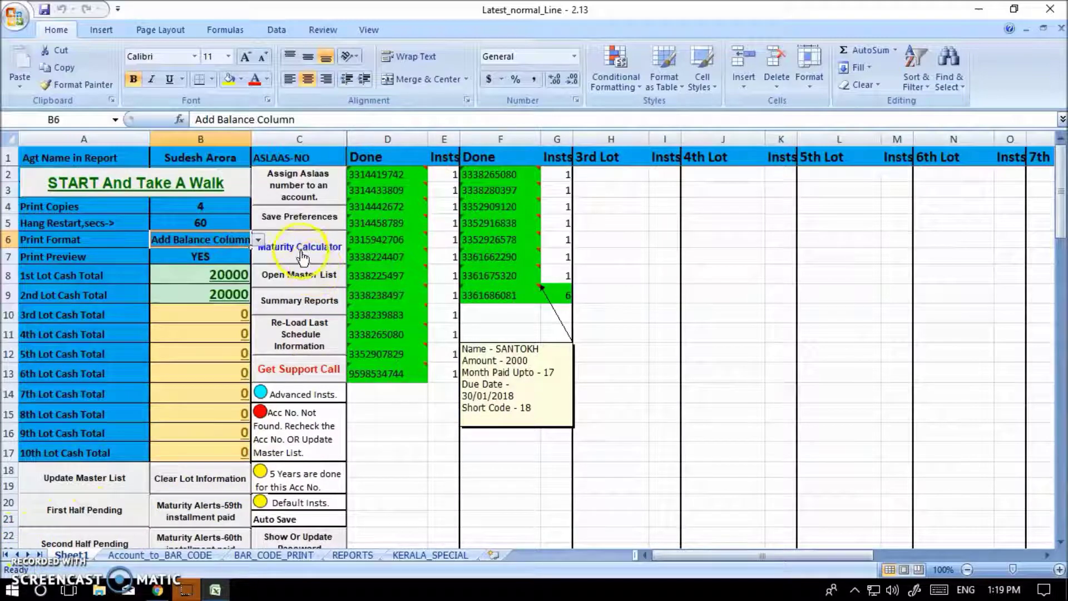
click(300, 249)
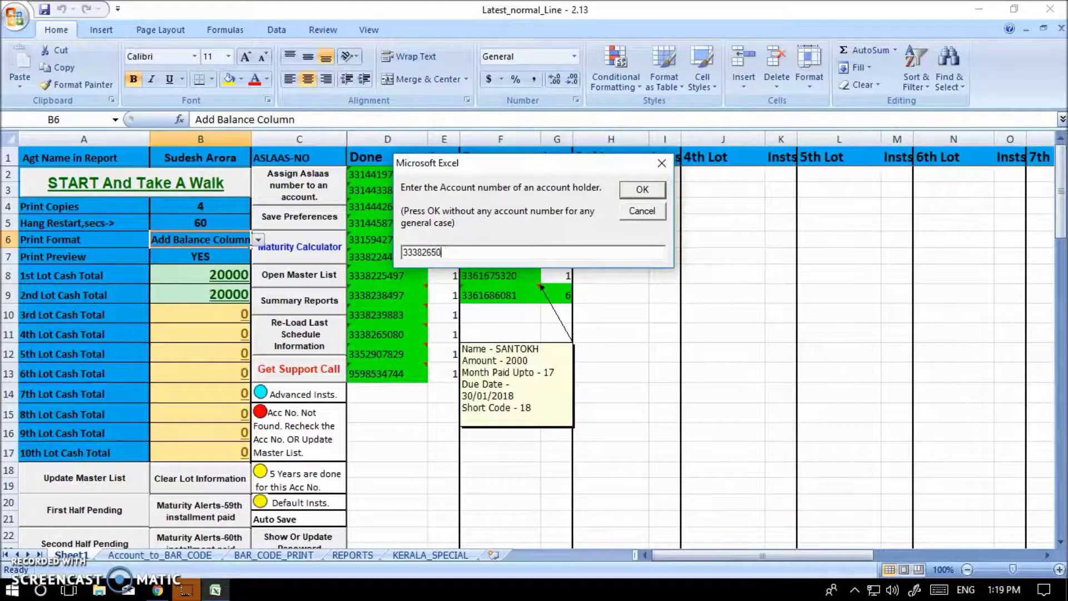
click(640, 189)
click(639, 190)
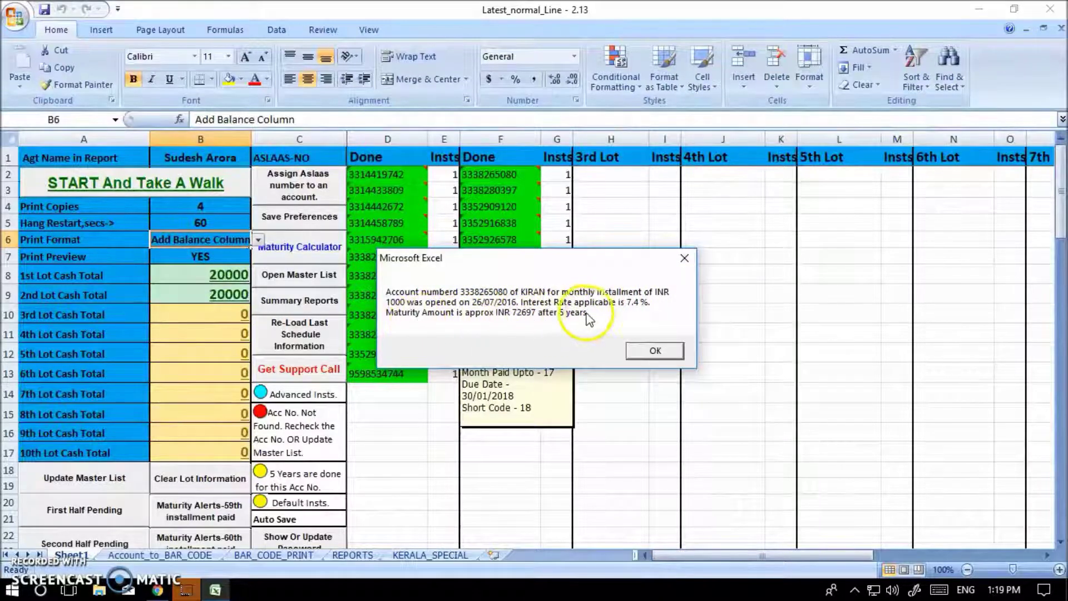
click(655, 351)
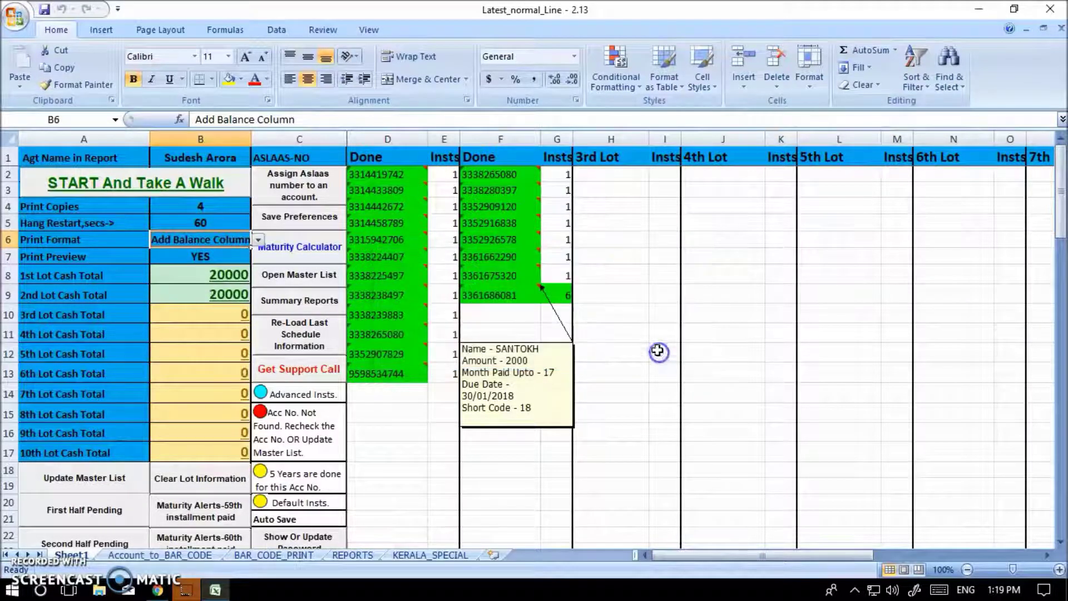
click(313, 370)
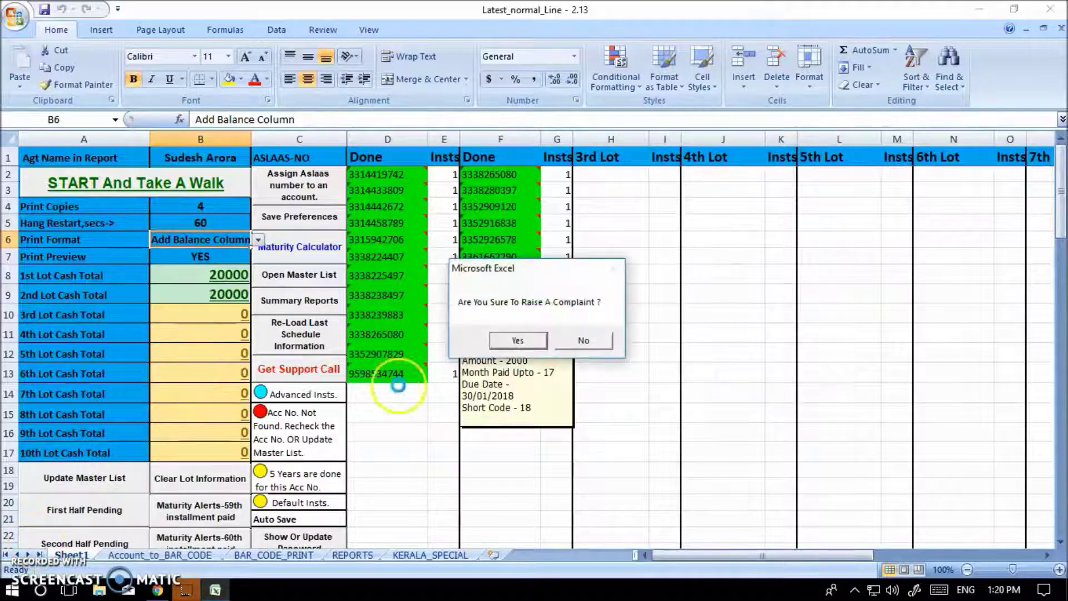
Decline the support complaint and close the workbook without updating the Master List
click(597, 344)
click(1060, 29)
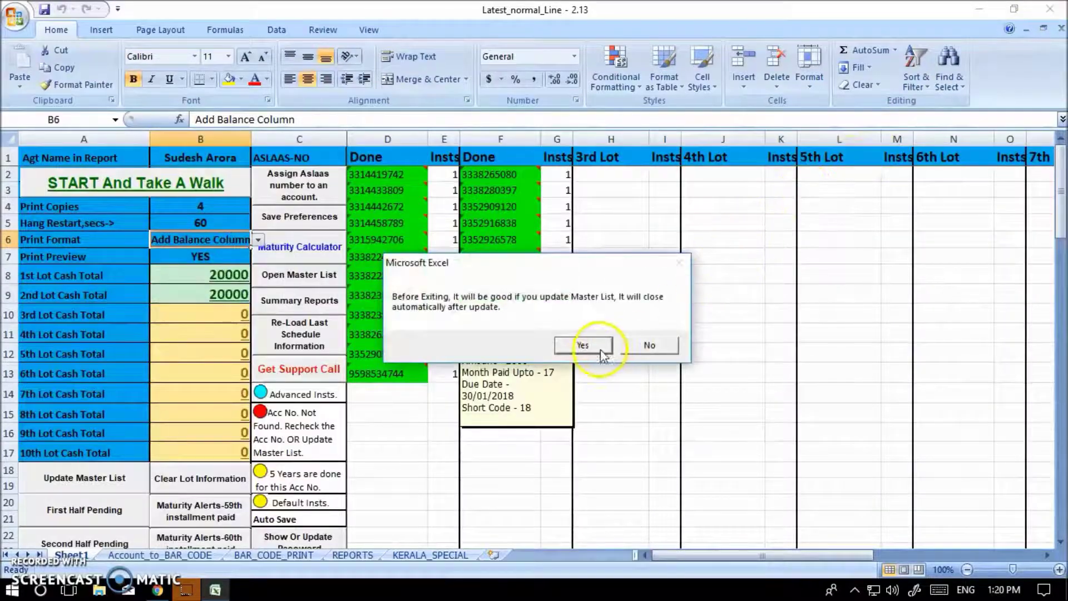
click(650, 345)
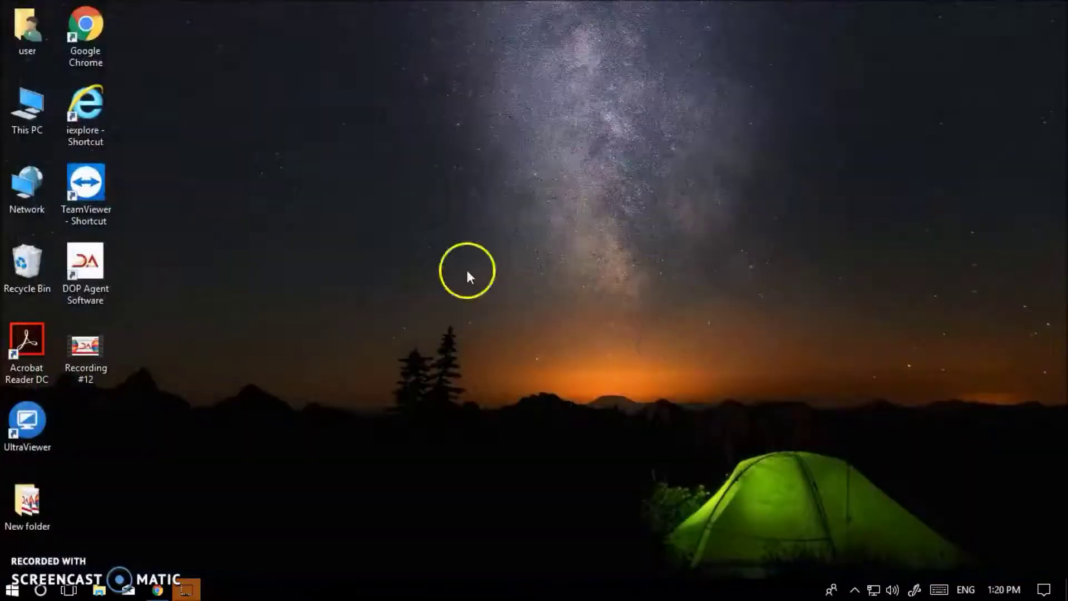
Reopen the DOP Agent Software workbook and maximize its window
click(86, 273)
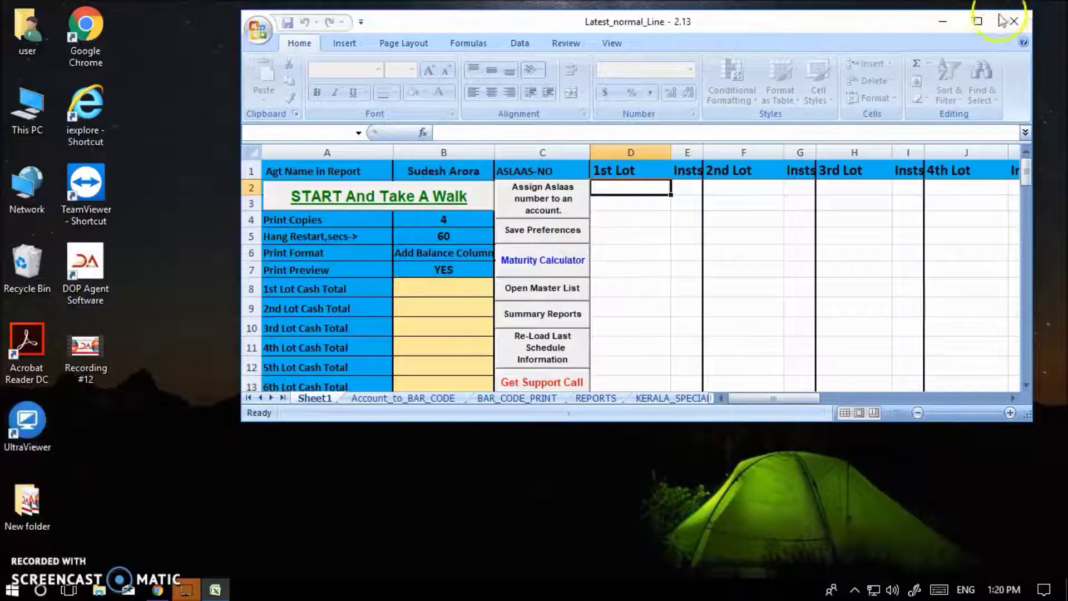
click(979, 22)
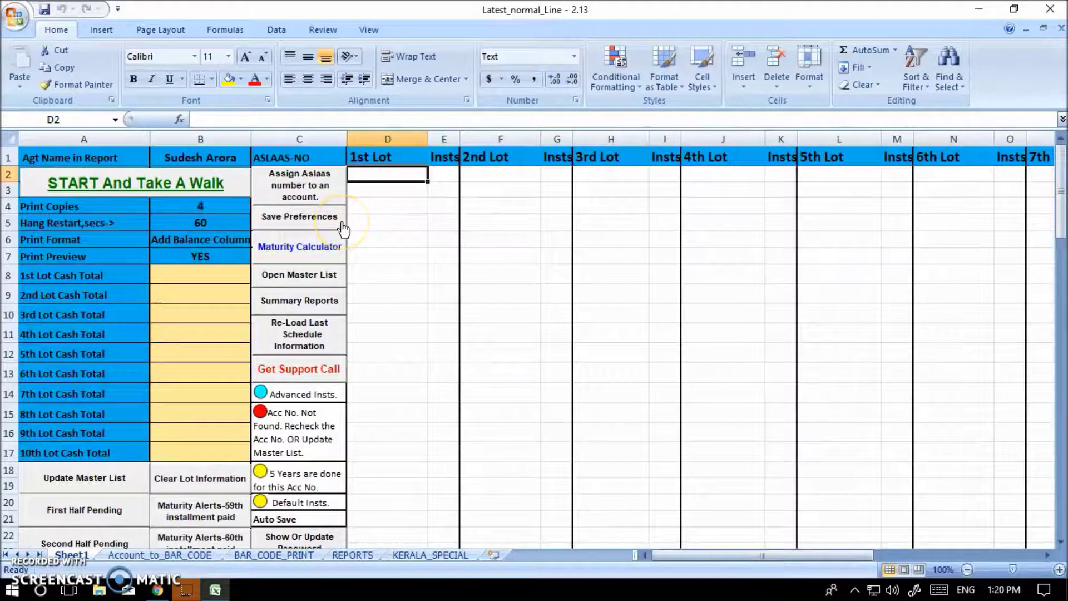
click(383, 174)
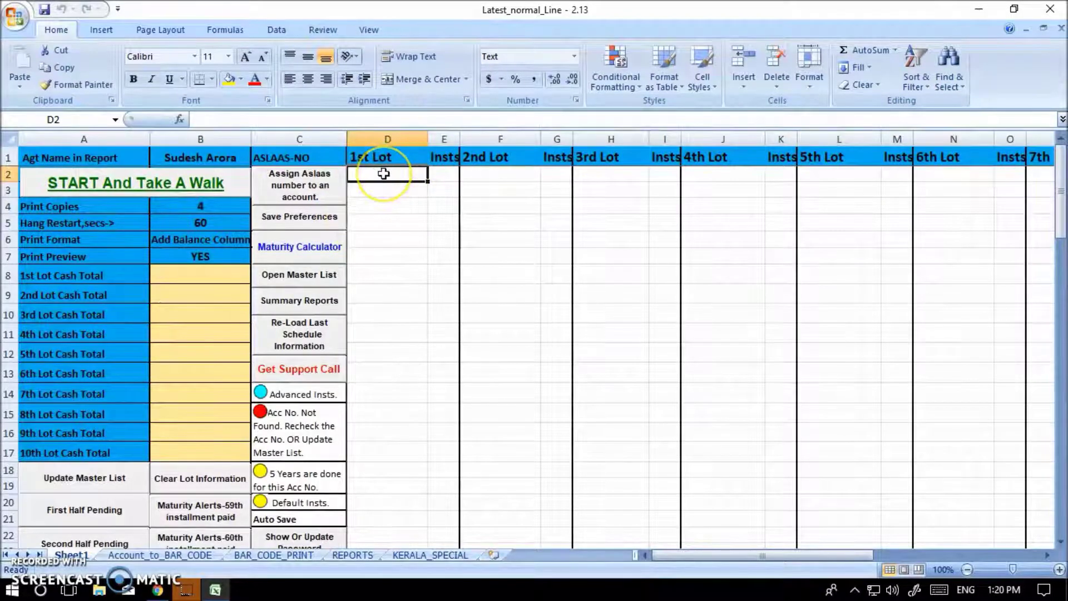